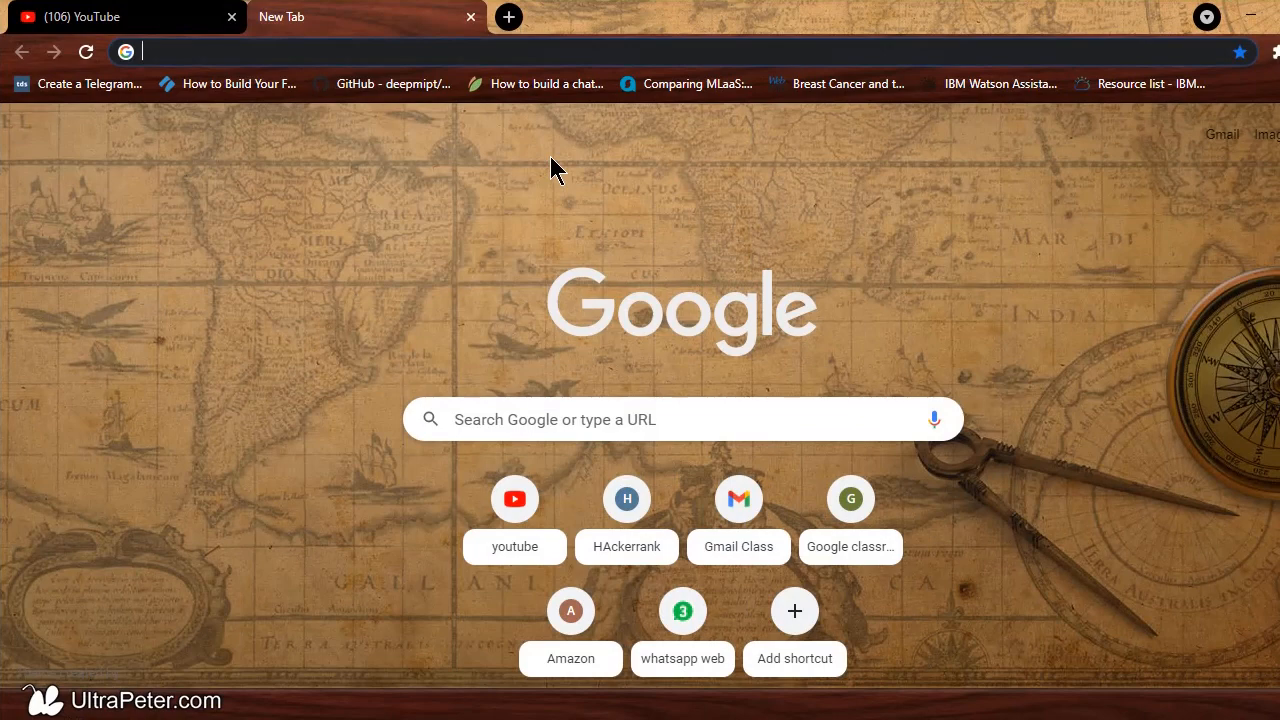
Step: Search Google for "putty gen and putty server free download"
{"action": "type", "text": "putty"}
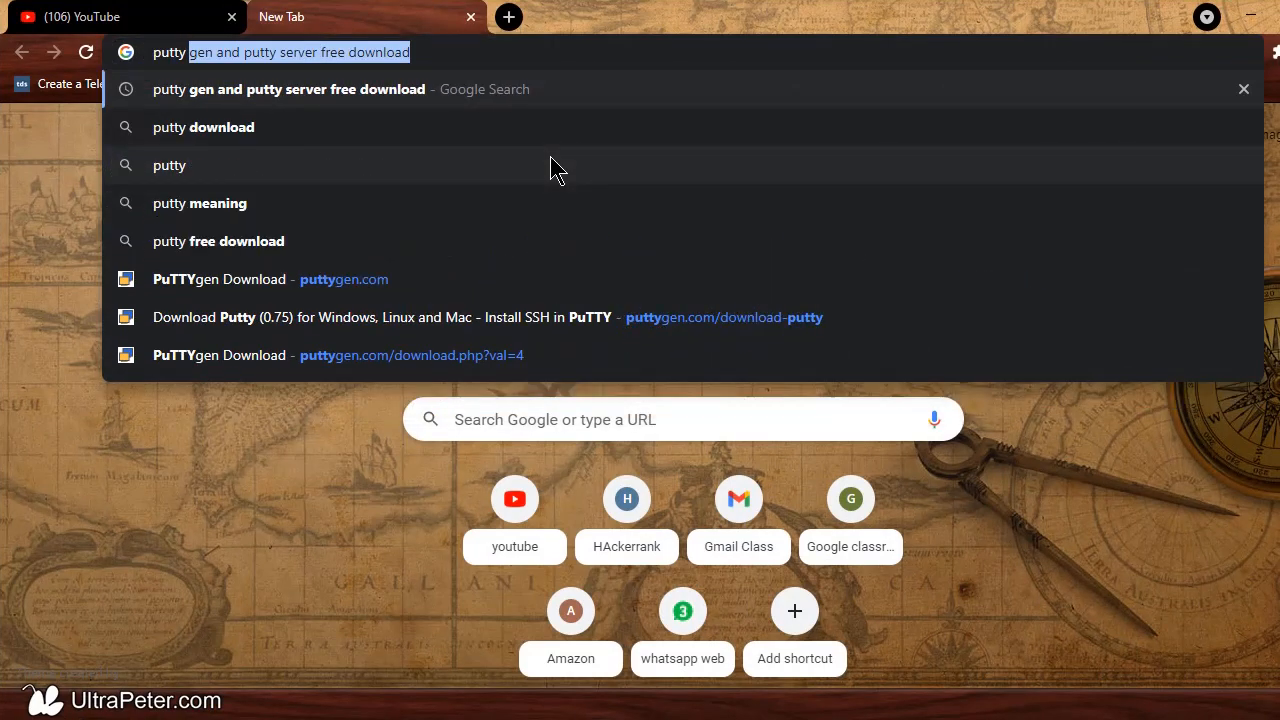
{"action": "type", "text": " gen"}
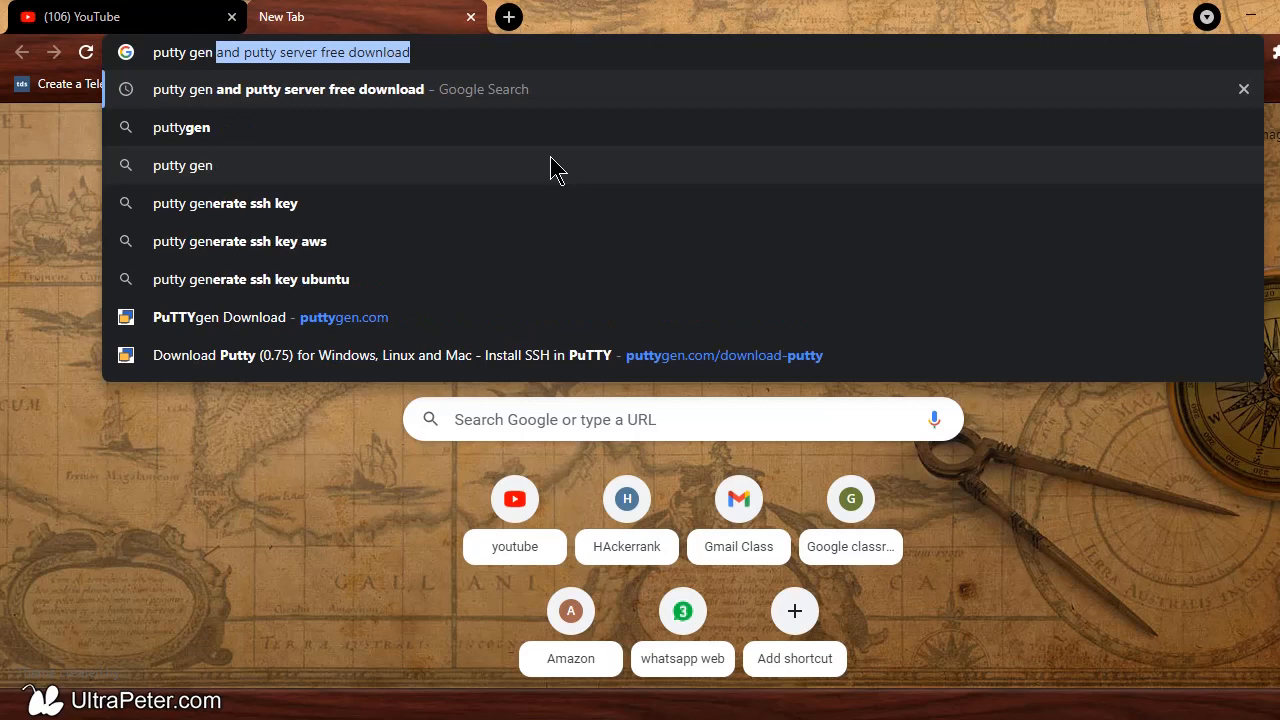
{"action": "type", "text": " and p"}
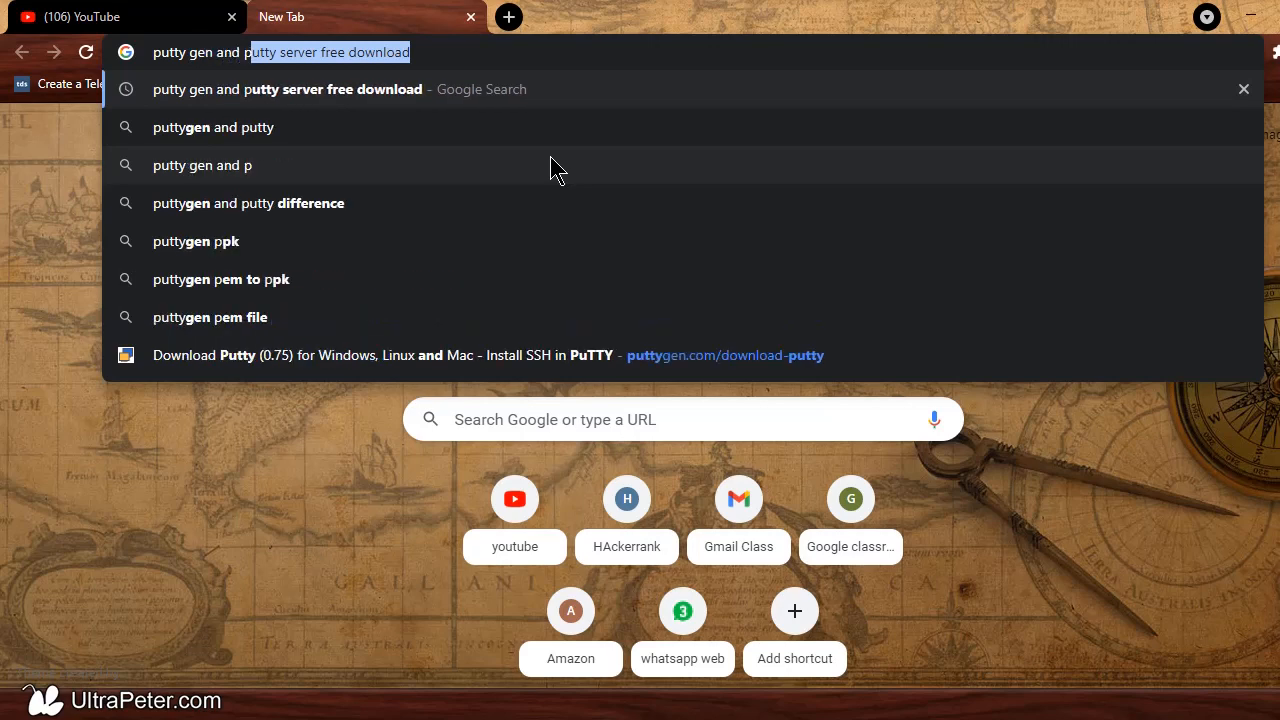
{"action": "type", "text": "ur"}
{"action": "key", "text": "BackSpace"}
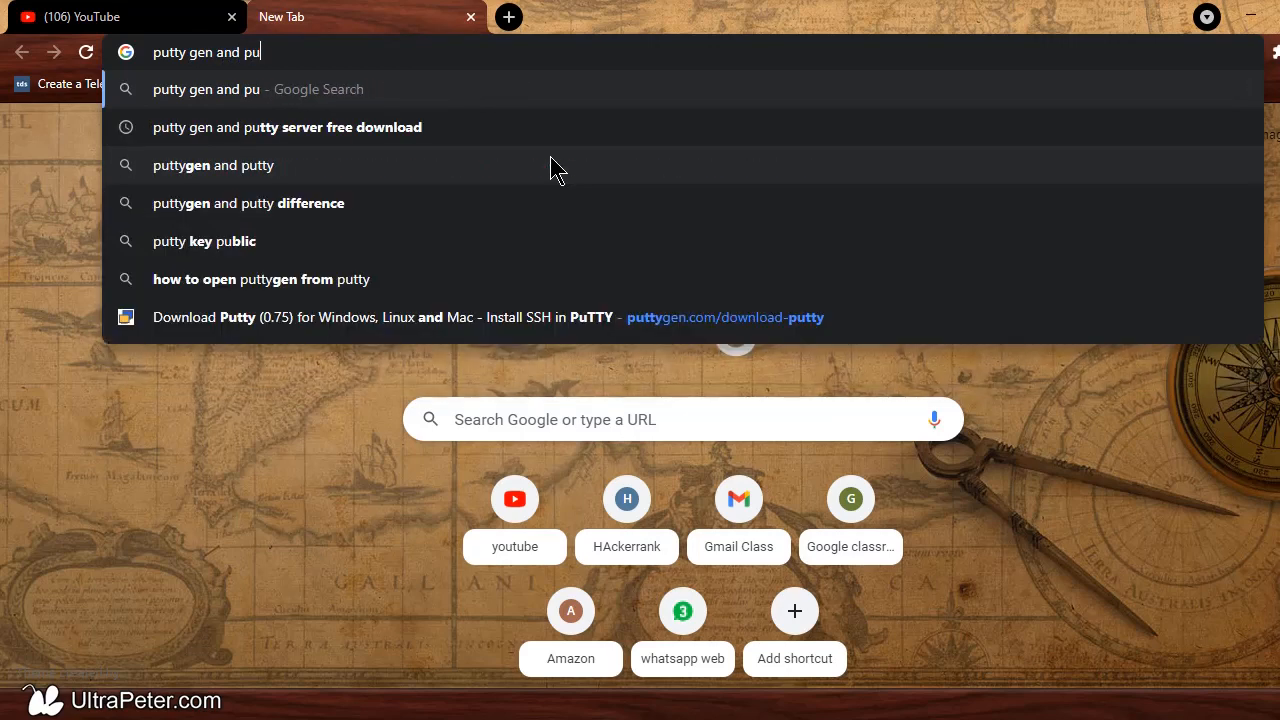
{"action": "left_click", "coordinate": [450, 137]}
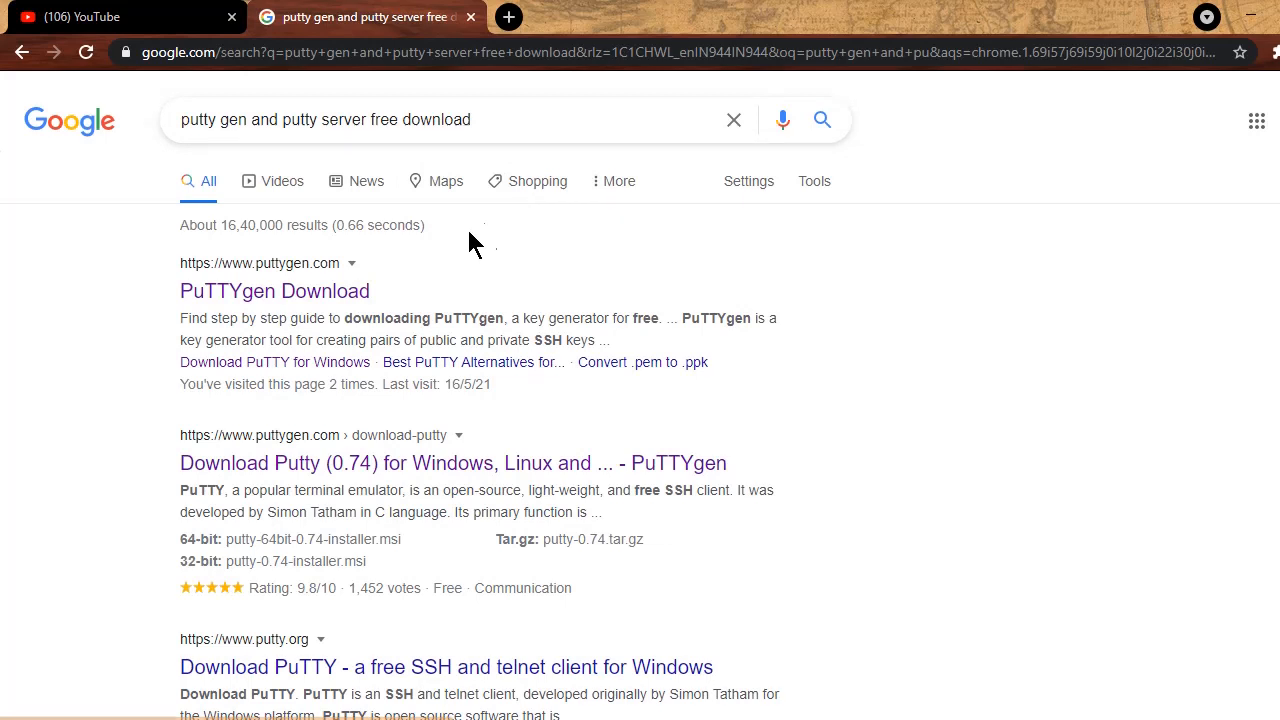
Step: Open the PuTTYgen website and go to its Download PuTTY page, down to the table of Windows MSI installers
{"action": "left_click", "coordinate": [334, 296]}
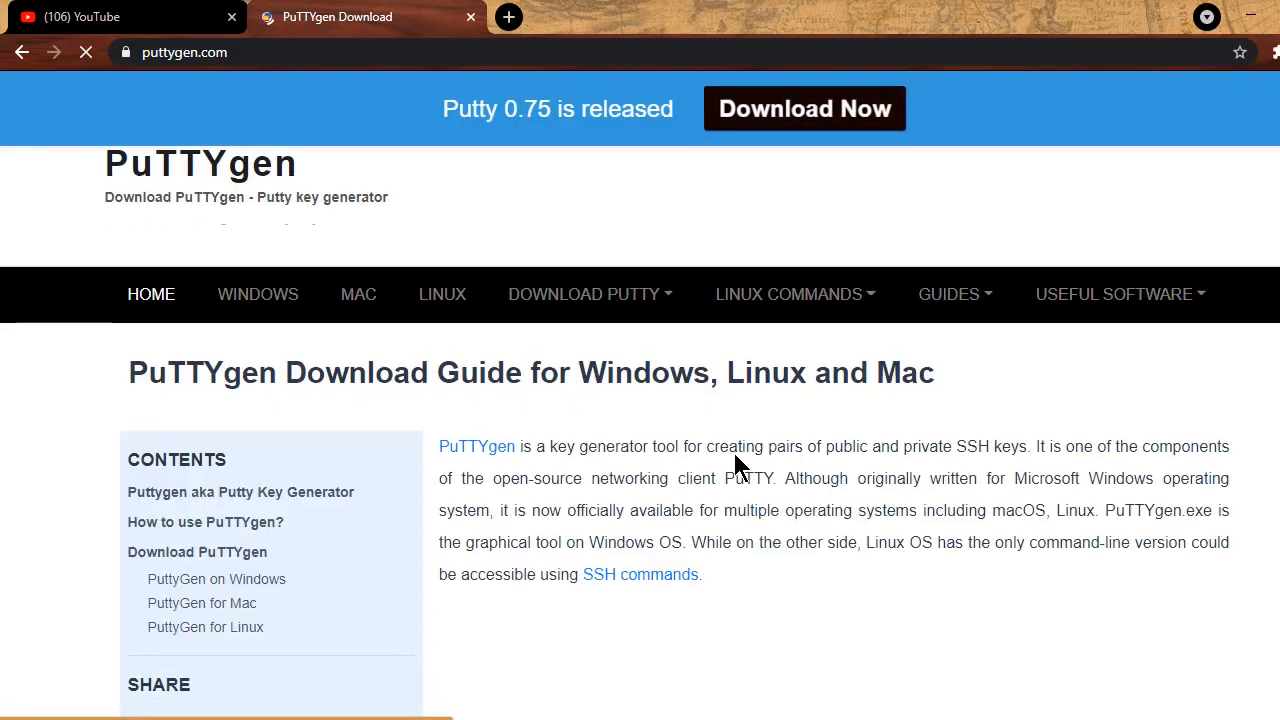
{"action": "scroll", "coordinate": [734, 466], "scroll_direction": "down", "scroll_amount": 4}
{"action": "scroll", "coordinate": [734, 466], "scroll_direction": "down", "scroll_amount": 6}
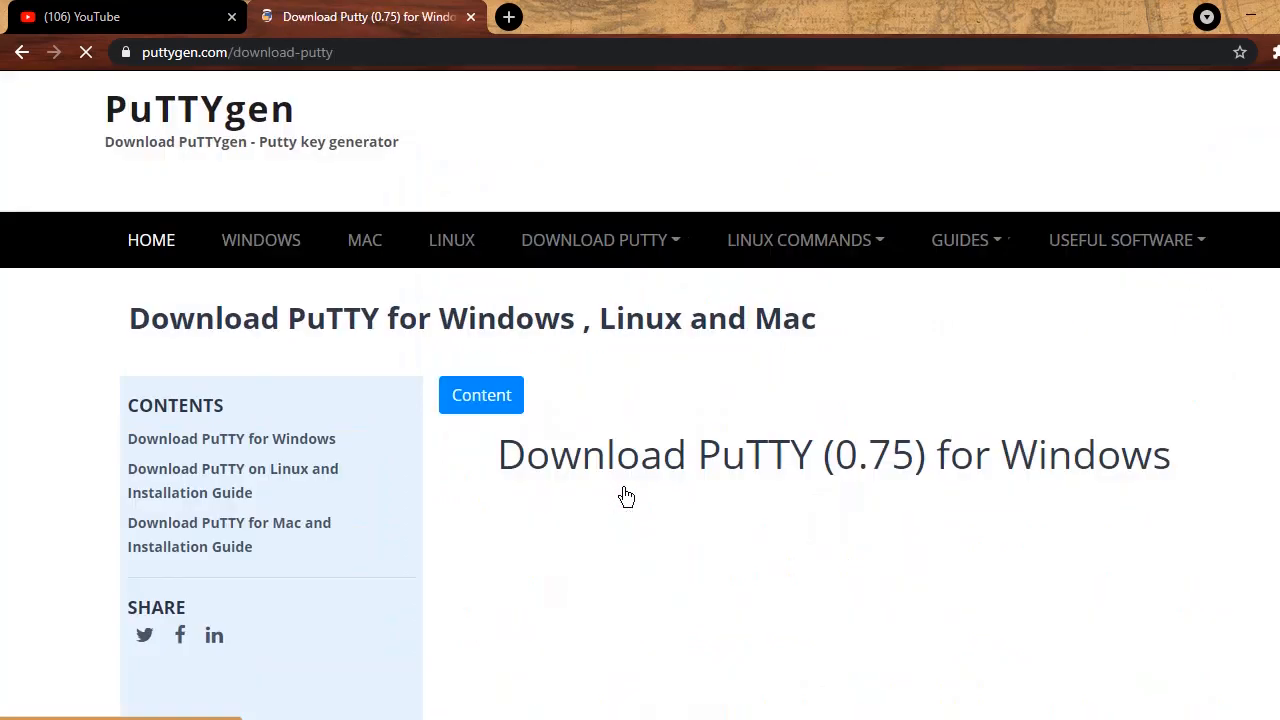
{"action": "scroll", "coordinate": [626, 497], "scroll_direction": "down", "scroll_amount": 4}
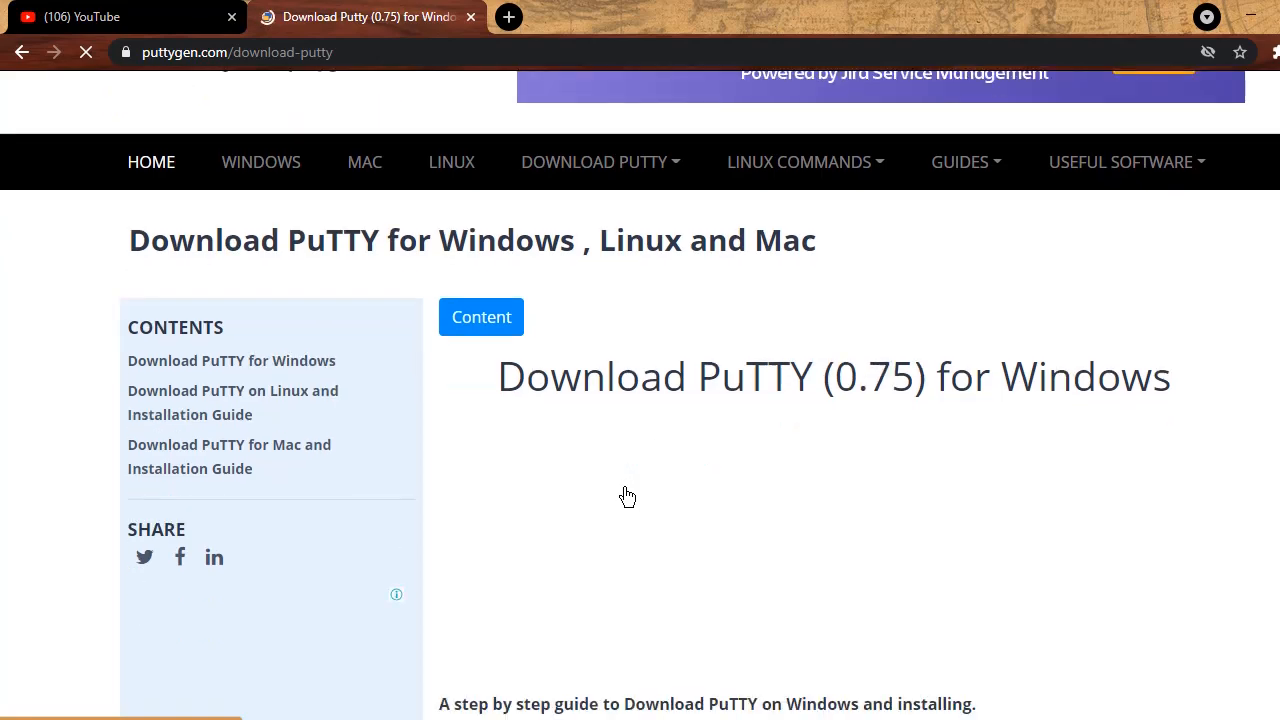
{"action": "scroll", "coordinate": [627, 493], "scroll_direction": "down", "scroll_amount": 8}
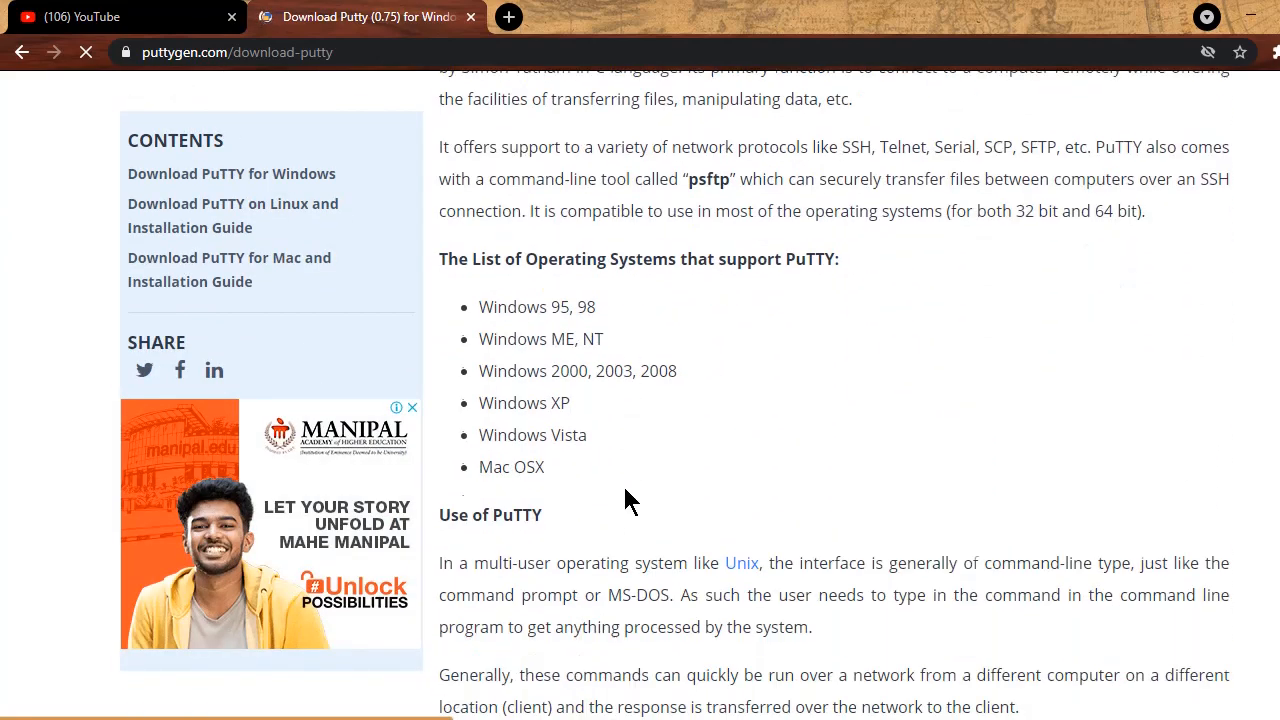
{"action": "scroll", "coordinate": [627, 497], "scroll_direction": "down", "scroll_amount": 9}
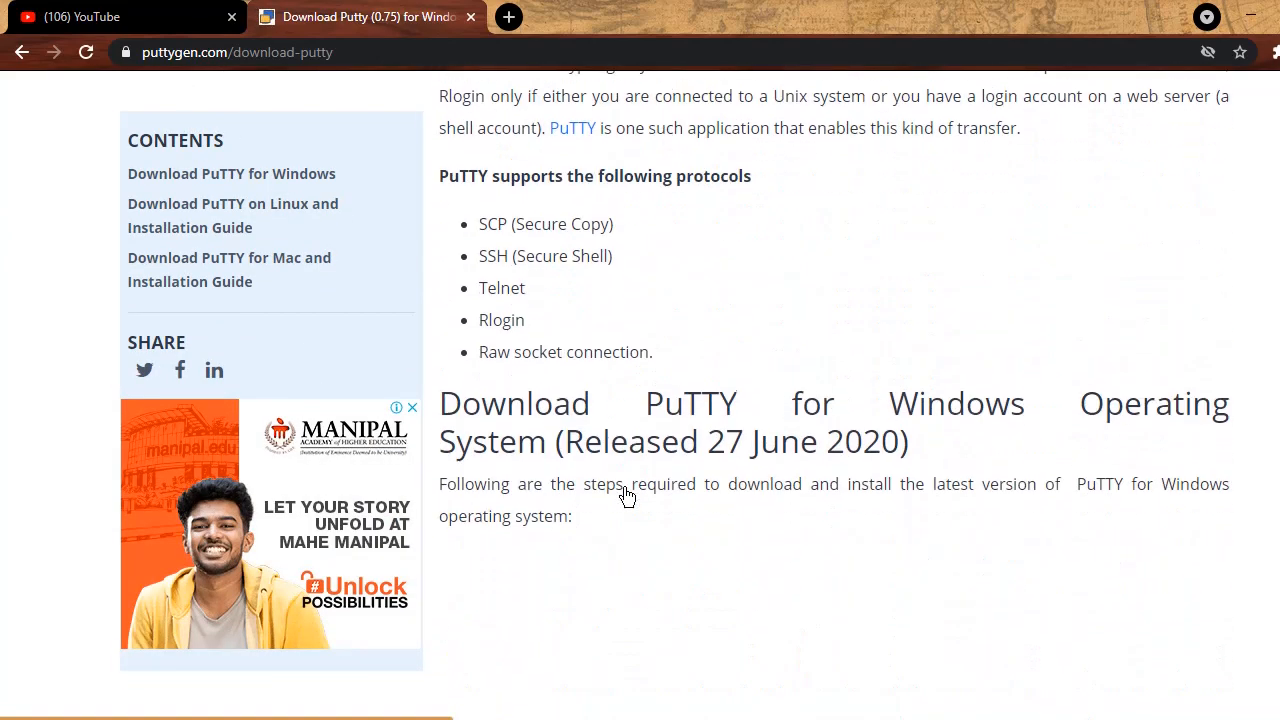
{"action": "scroll", "coordinate": [626, 497], "scroll_direction": "down", "scroll_amount": 2}
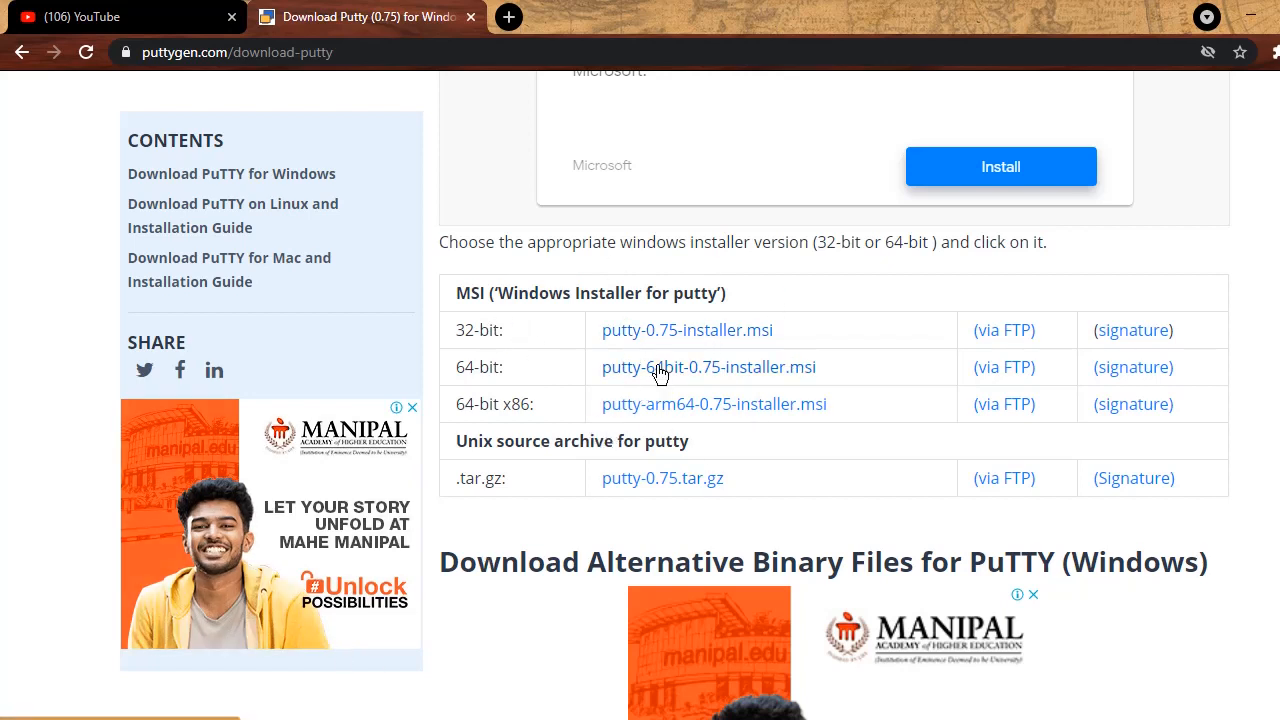
Step: Search for "aws" in a new browser tab, open the Amazon Web Services site and sign in to the console
{"action": "left_click", "coordinate": [509, 20]}
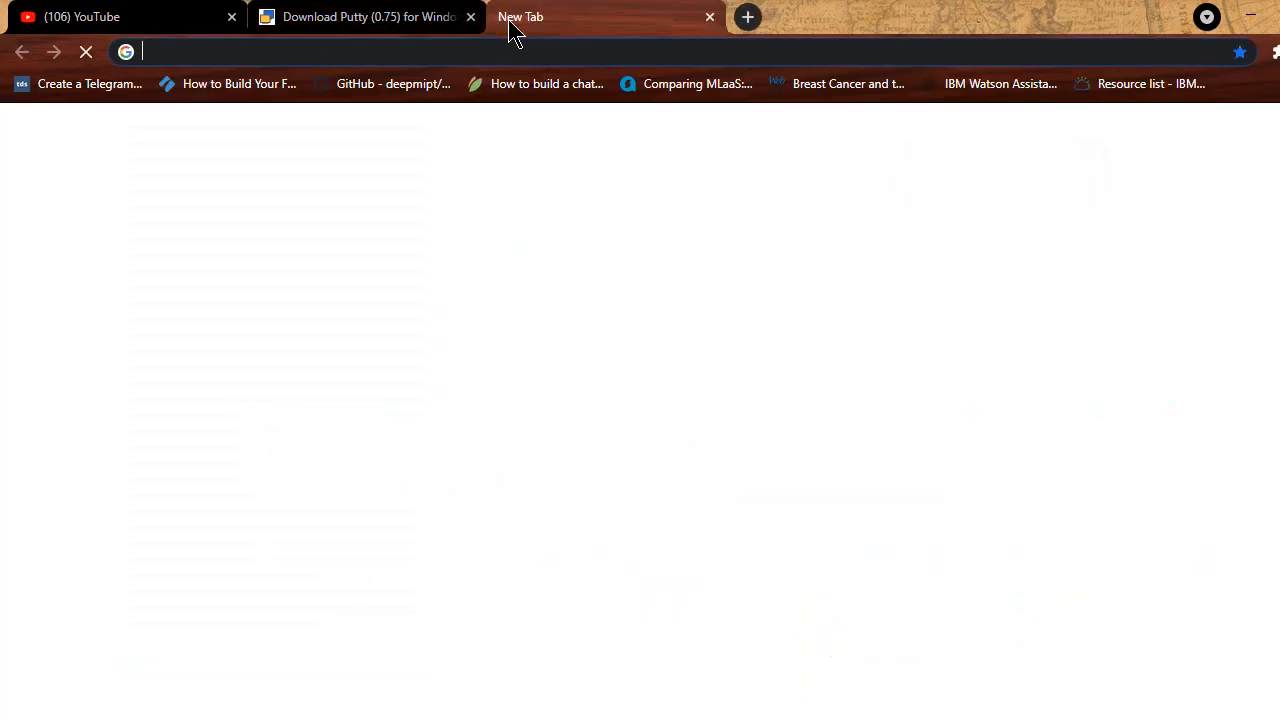
{"action": "type", "text": "aws"}
{"action": "key", "text": "Return"}
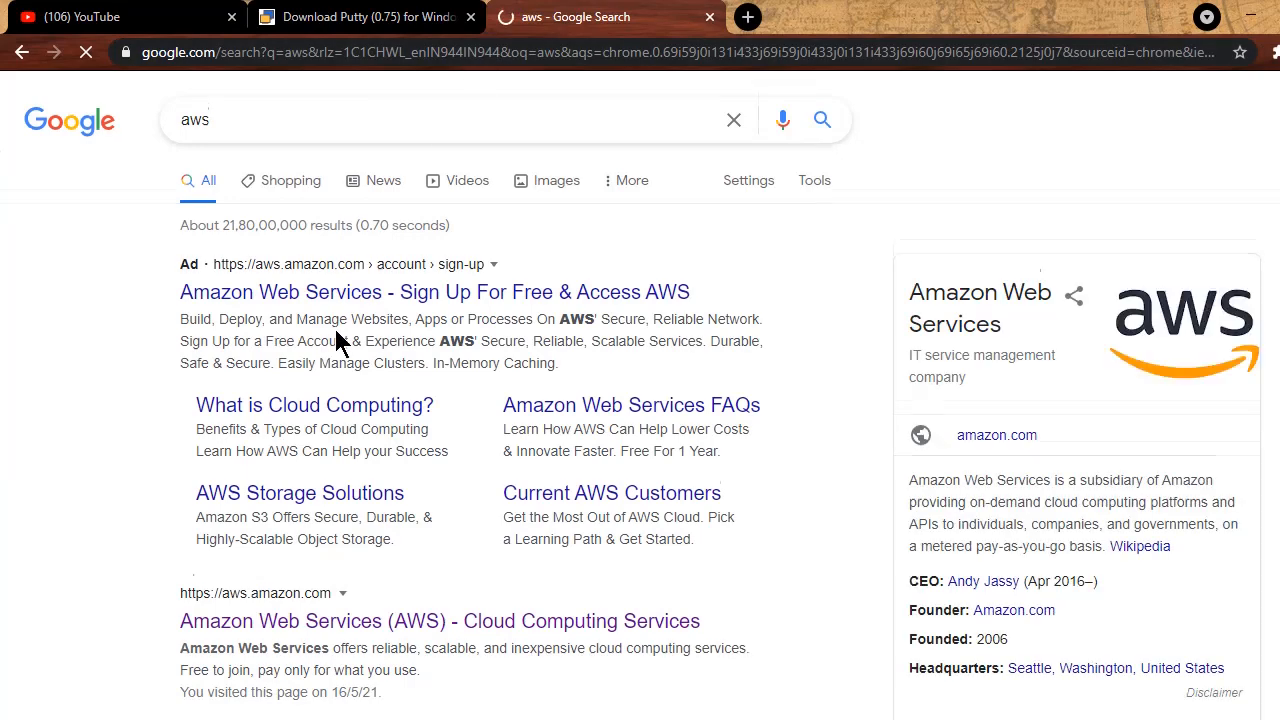
{"action": "scroll", "coordinate": [340, 360], "scroll_direction": "down", "scroll_amount": 2}
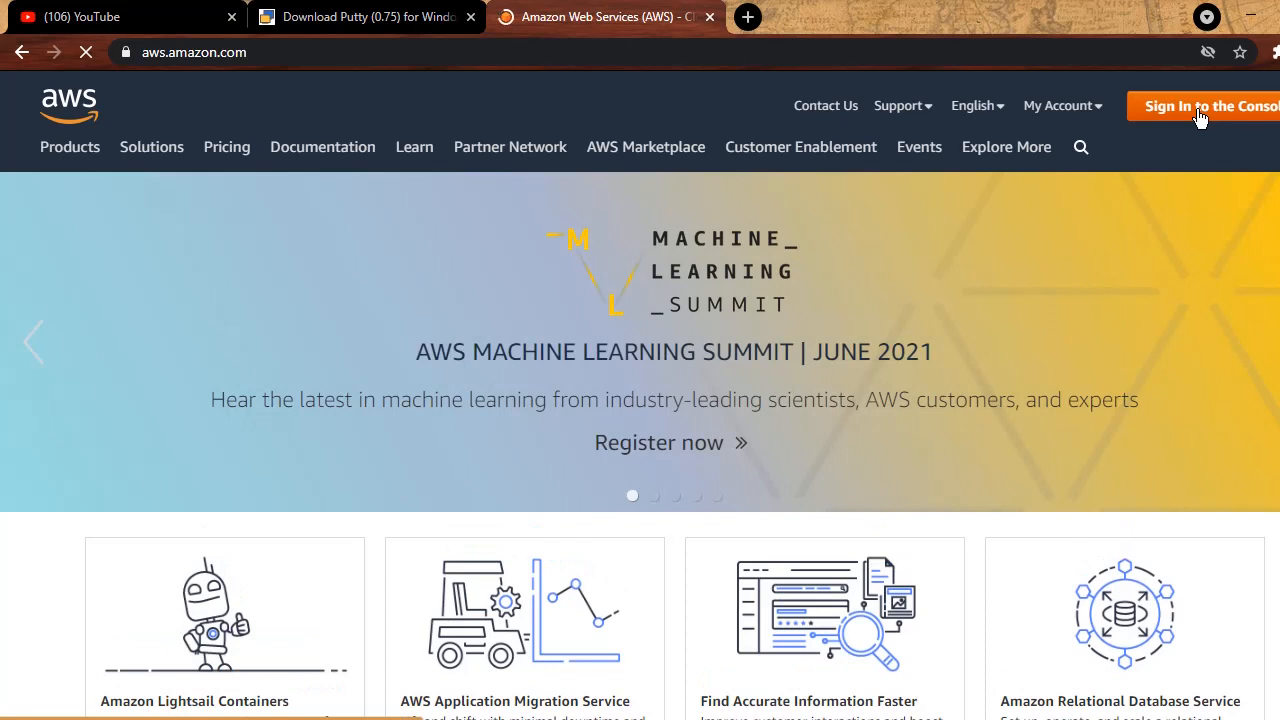
{"action": "left_click", "coordinate": [1198, 112]}
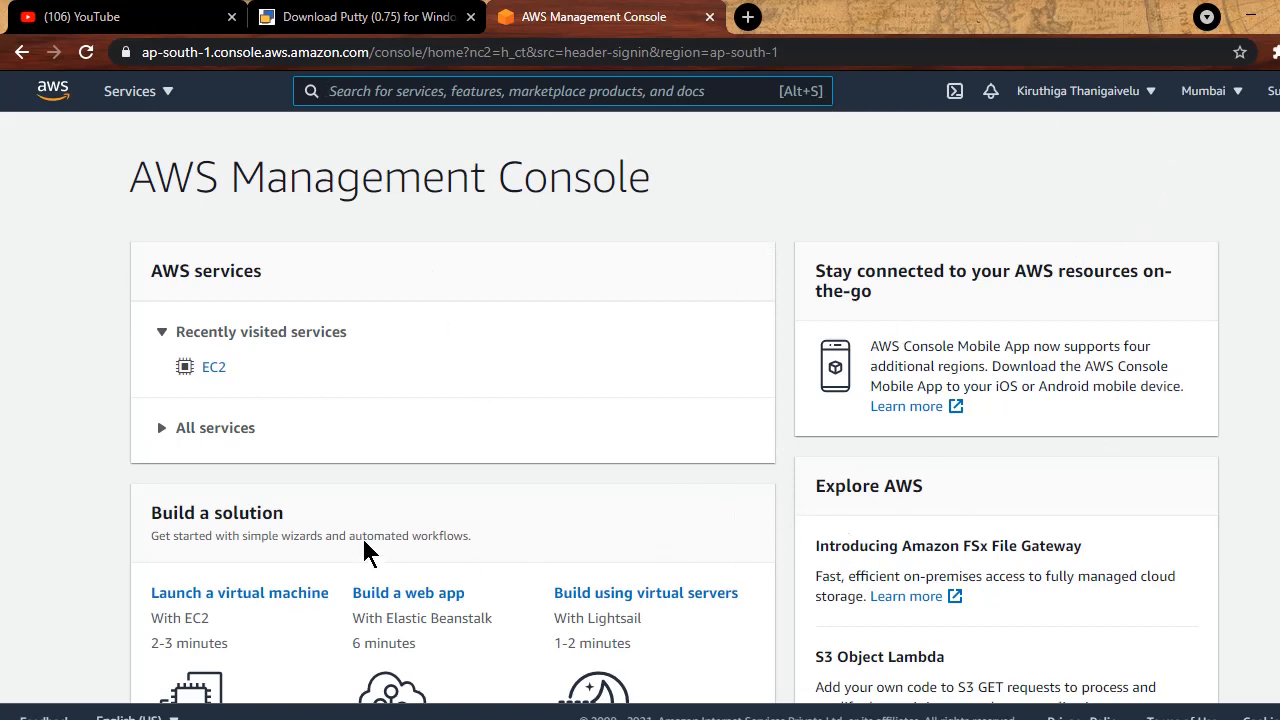
Step: Open the EC2 service's Instances list and start launching a new instance
{"action": "scroll", "coordinate": [365, 545], "scroll_direction": "down", "scroll_amount": 2}
{"action": "scroll", "coordinate": [366, 500], "scroll_direction": "up", "scroll_amount": 2}
{"action": "left_click", "coordinate": [212, 370]}
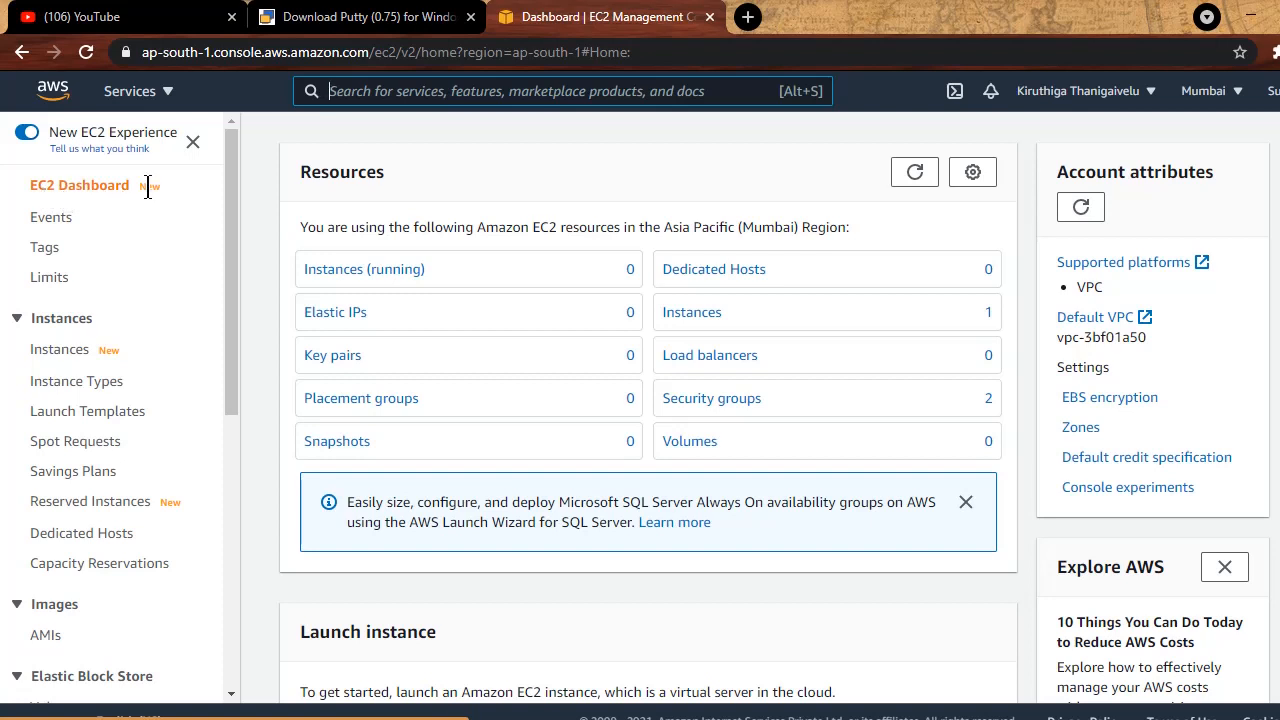
{"action": "left_click", "coordinate": [60, 349]}
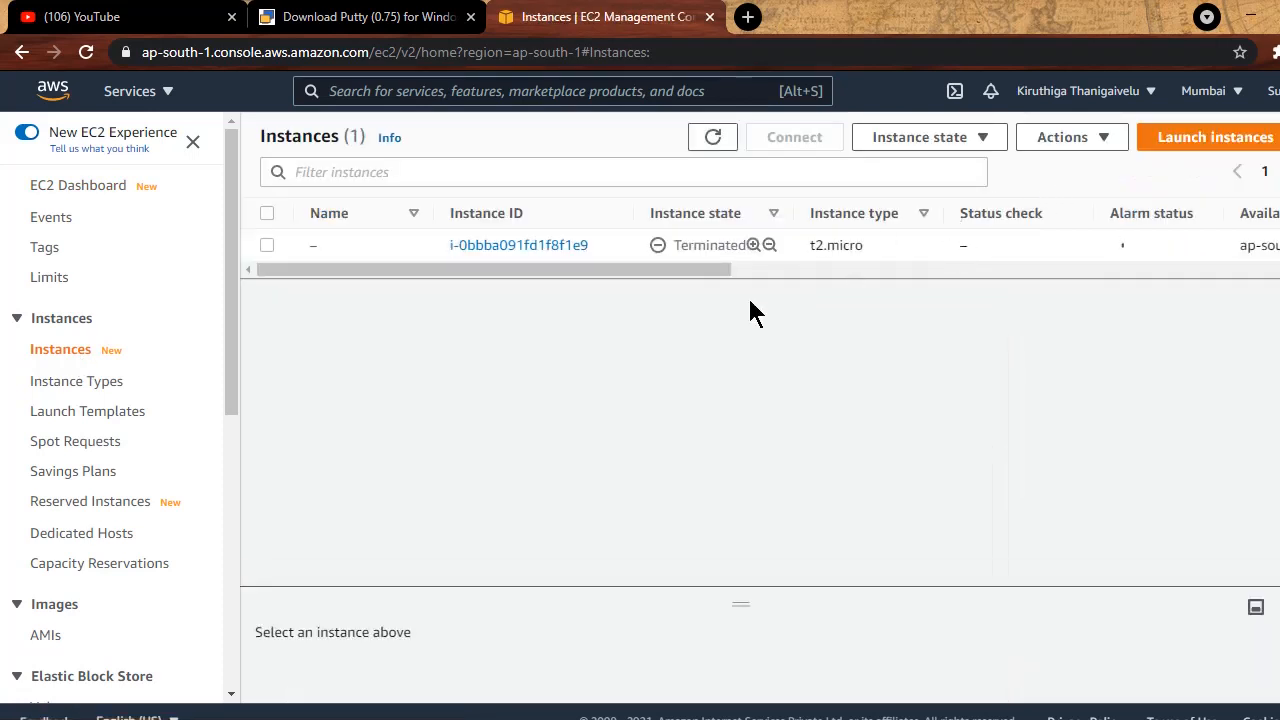
{"action": "left_click", "coordinate": [1208, 145]}
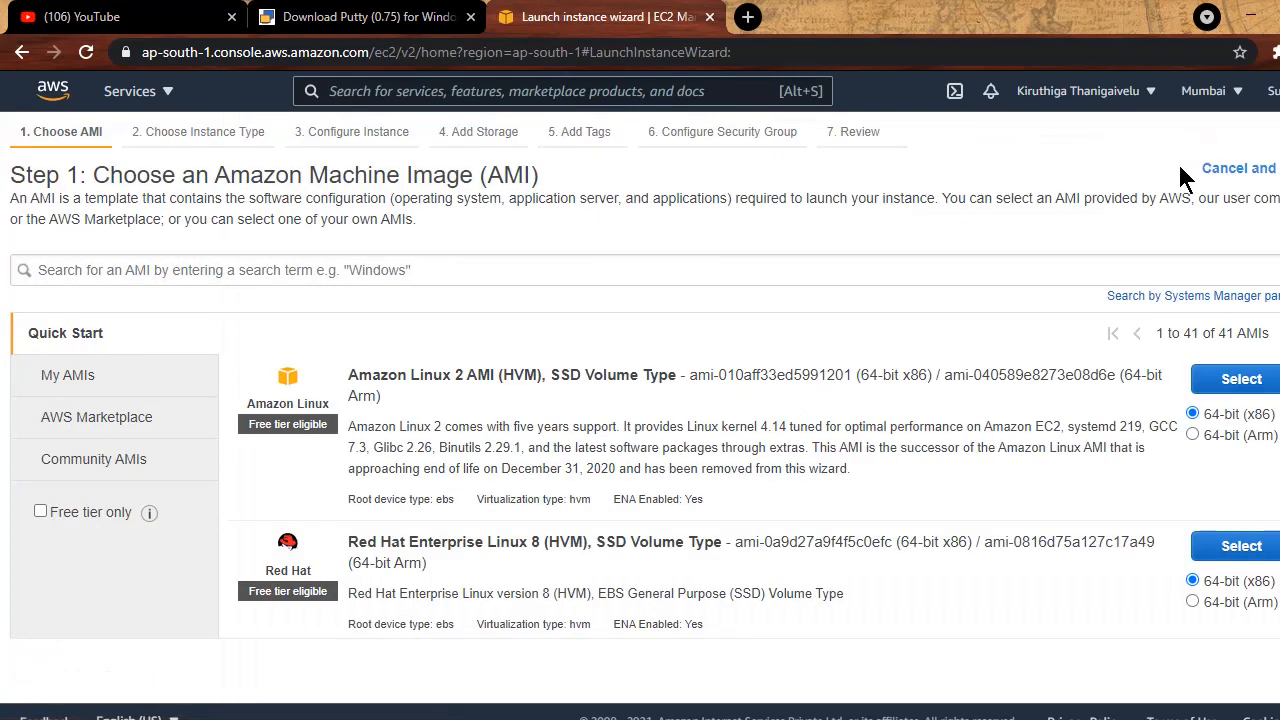
Step: Limit the machine images to the free tier and select the 64-bit (x86) Amazon Linux 2 AMI (HVM), SSD Volume Type
{"action": "scroll", "coordinate": [400, 500], "scroll_direction": "down", "scroll_amount": 3}
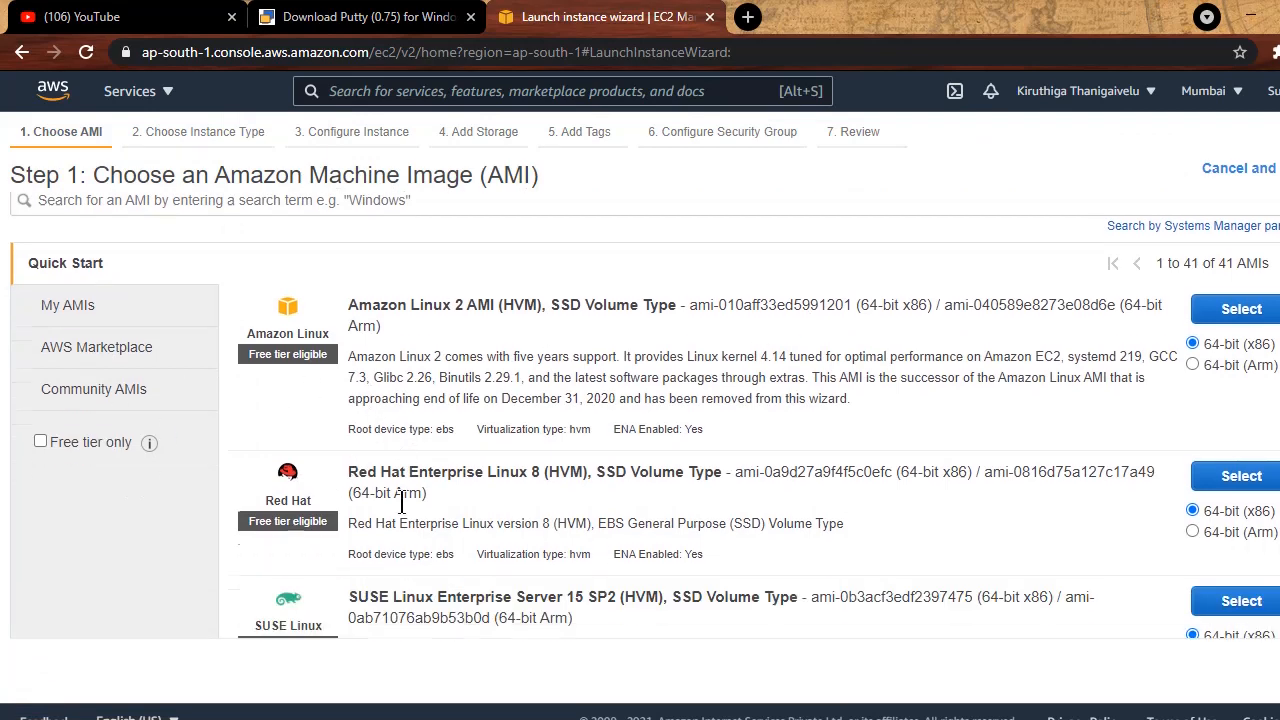
{"action": "scroll", "coordinate": [402, 496], "scroll_direction": "up", "scroll_amount": 2}
{"action": "scroll", "coordinate": [404, 498], "scroll_direction": "down", "scroll_amount": 1}
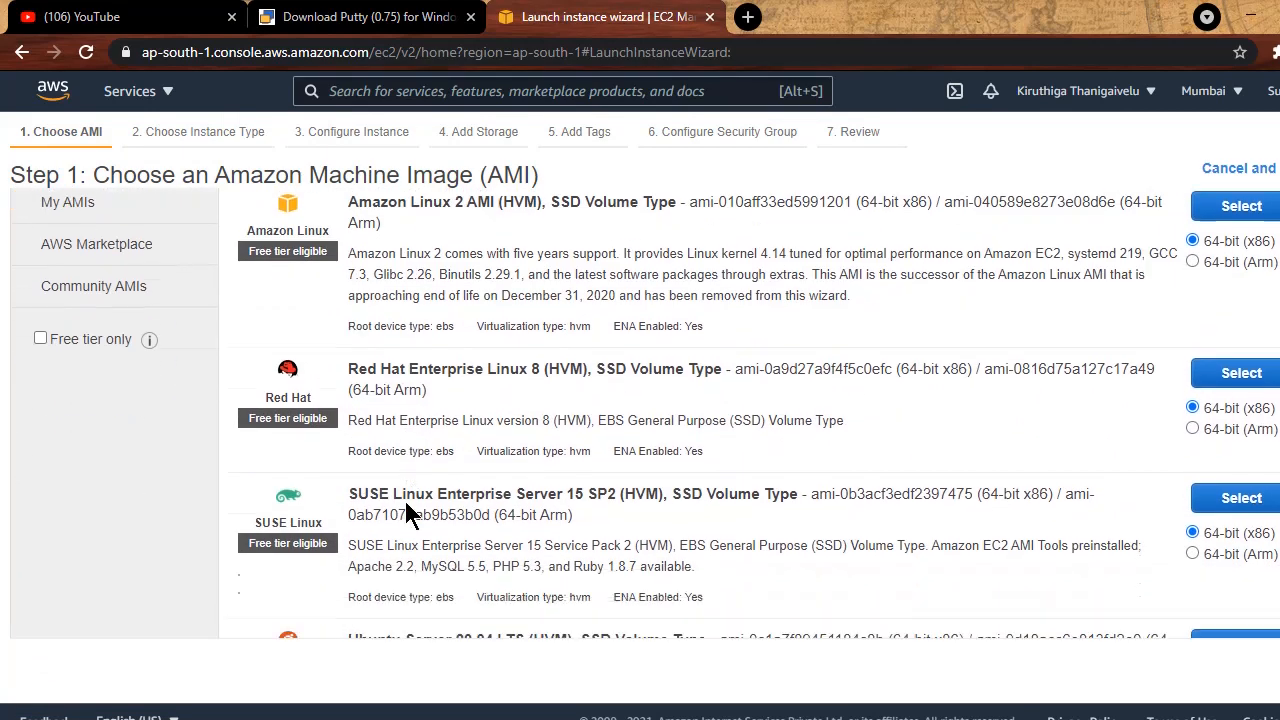
{"action": "scroll", "coordinate": [405, 512], "scroll_direction": "up", "scroll_amount": 3}
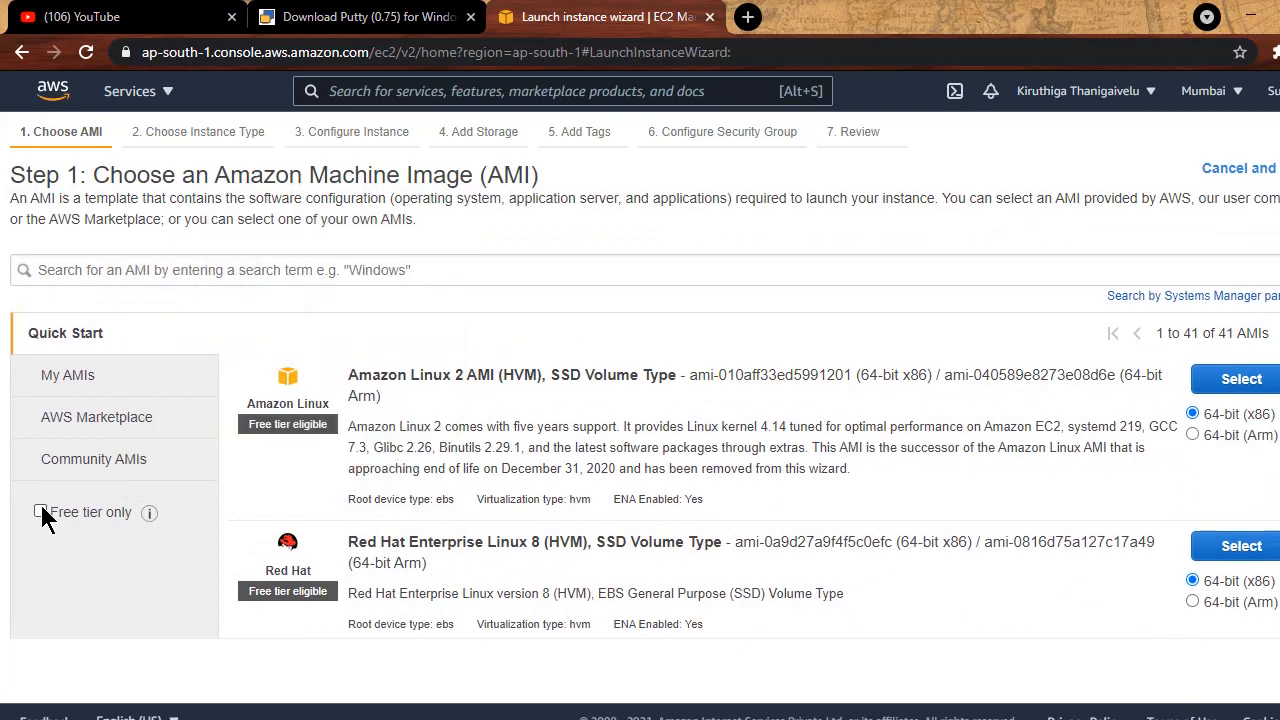
{"action": "left_click", "coordinate": [40, 512]}
{"action": "scroll", "coordinate": [514, 500], "scroll_direction": "down", "scroll_amount": 3}
{"action": "scroll", "coordinate": [514, 500], "scroll_direction": "up", "scroll_amount": 3}
{"action": "left_click", "coordinate": [1241, 380]}
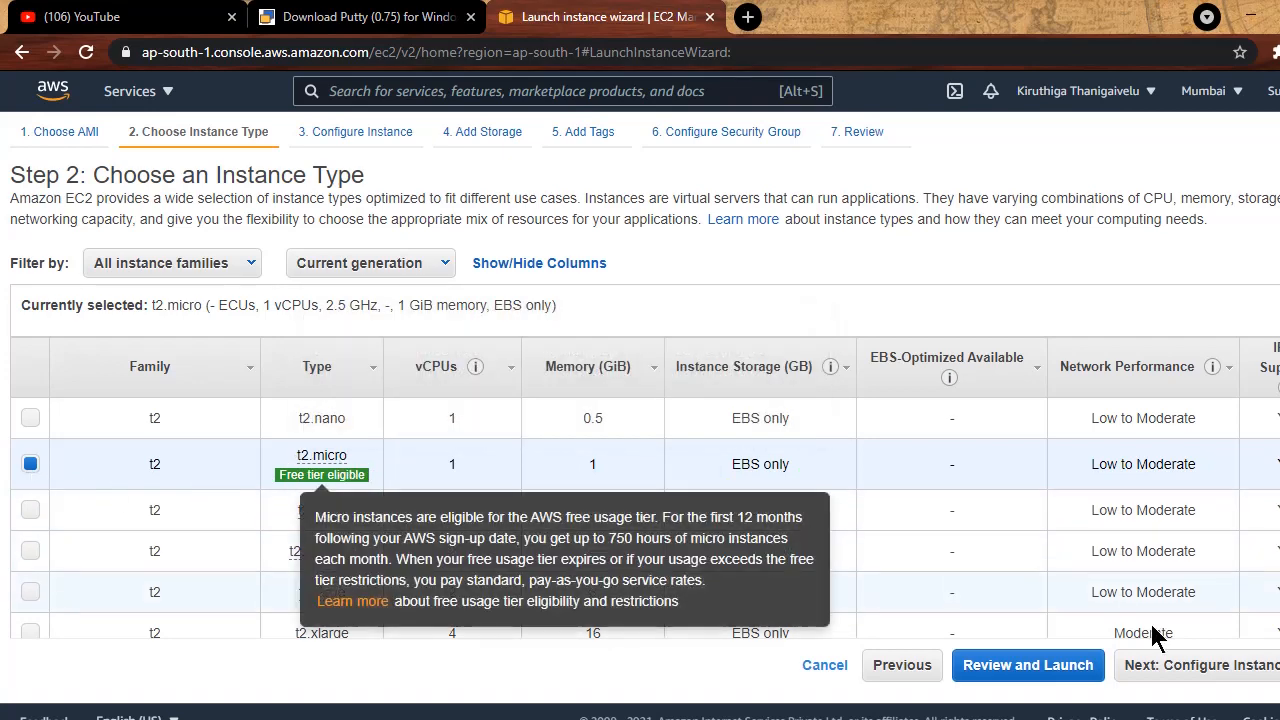
Step: Accept the t2.micro type, the default instance details and the 8 GiB General Purpose SSD root volume, advancing to the tags stage
{"action": "left_click", "coordinate": [1187, 669]}
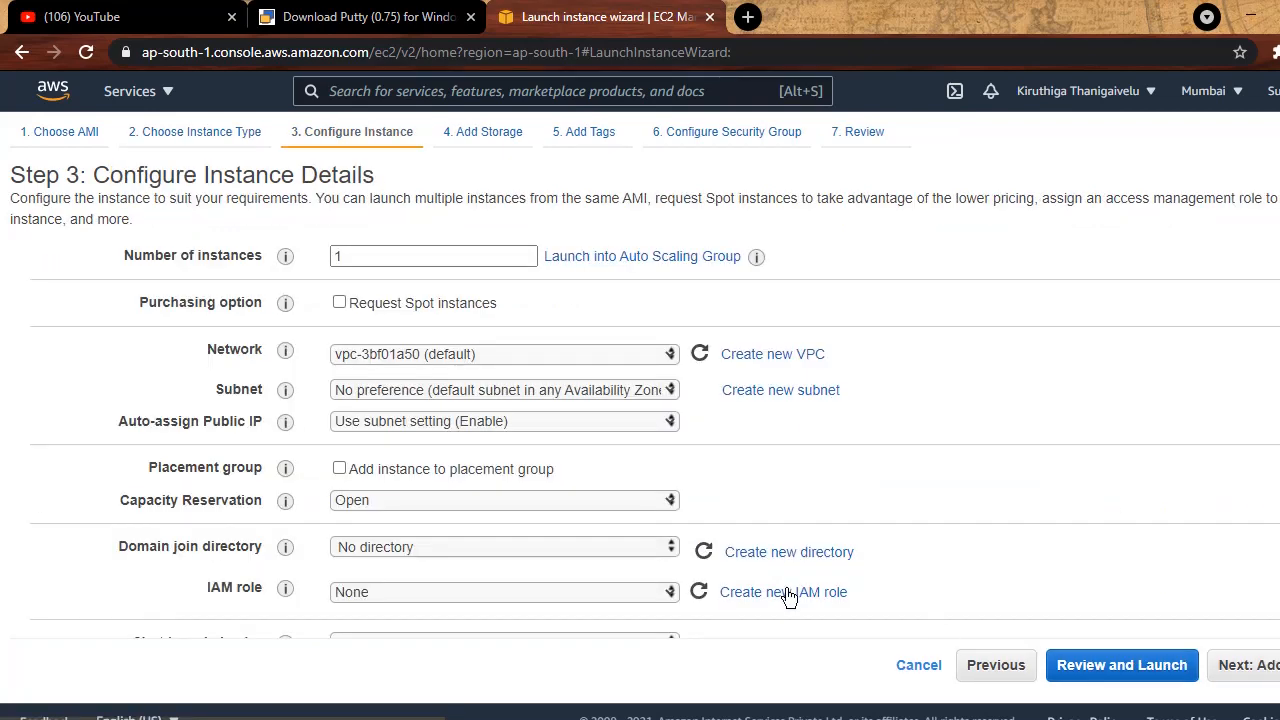
{"action": "scroll", "coordinate": [787, 592], "scroll_direction": "down", "scroll_amount": 1}
{"action": "scroll", "coordinate": [787, 592], "scroll_direction": "down", "scroll_amount": 3}
{"action": "scroll", "coordinate": [786, 594], "scroll_direction": "up", "scroll_amount": 3}
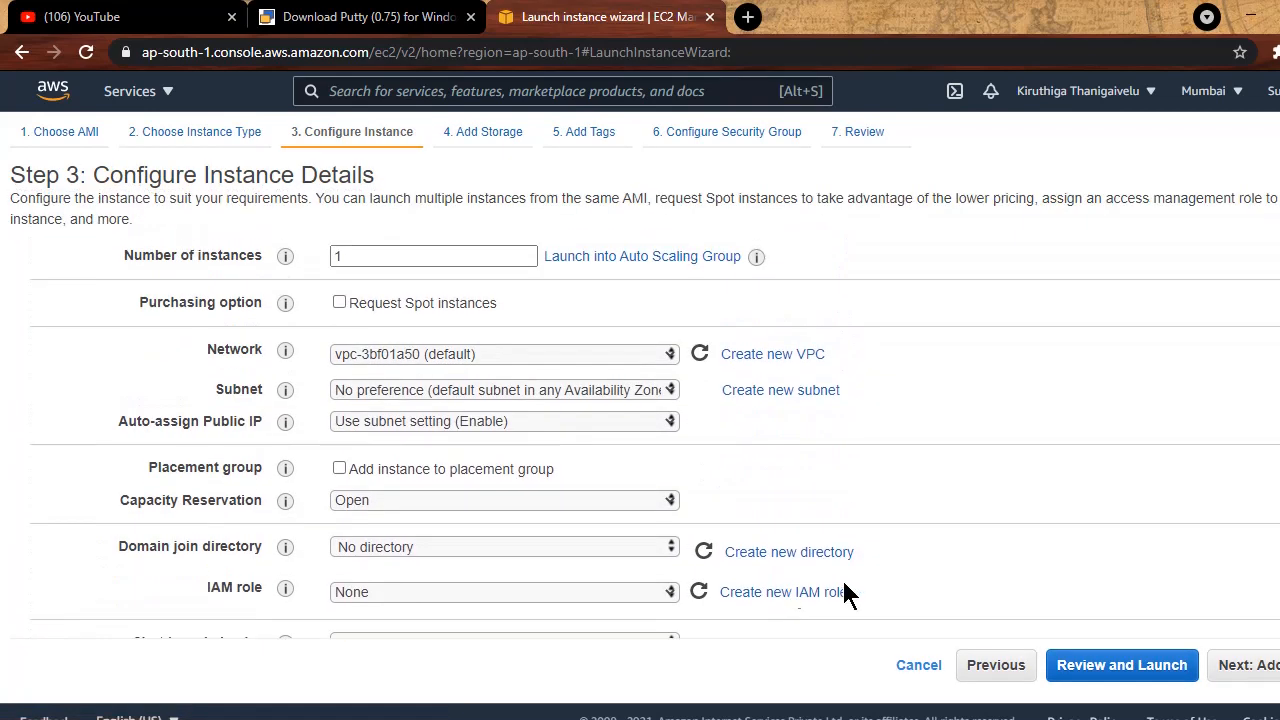
{"action": "left_click", "coordinate": [1243, 671]}
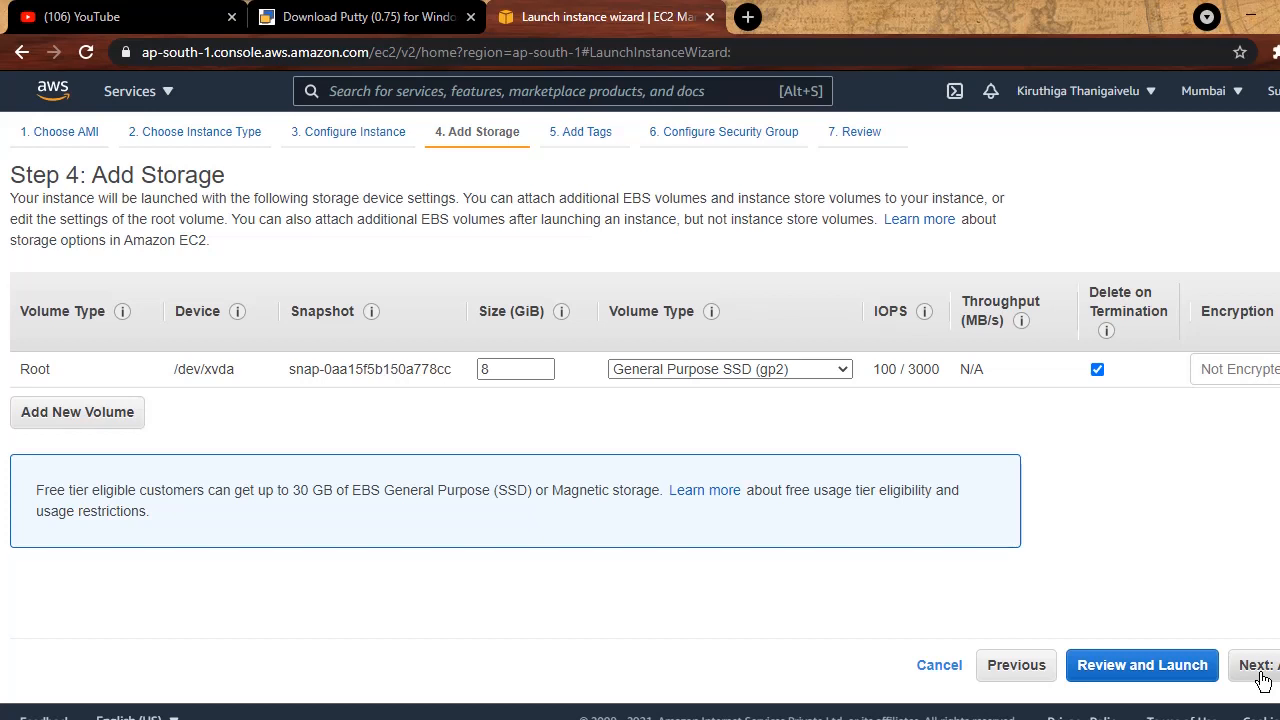
{"action": "left_click", "coordinate": [1258, 668]}
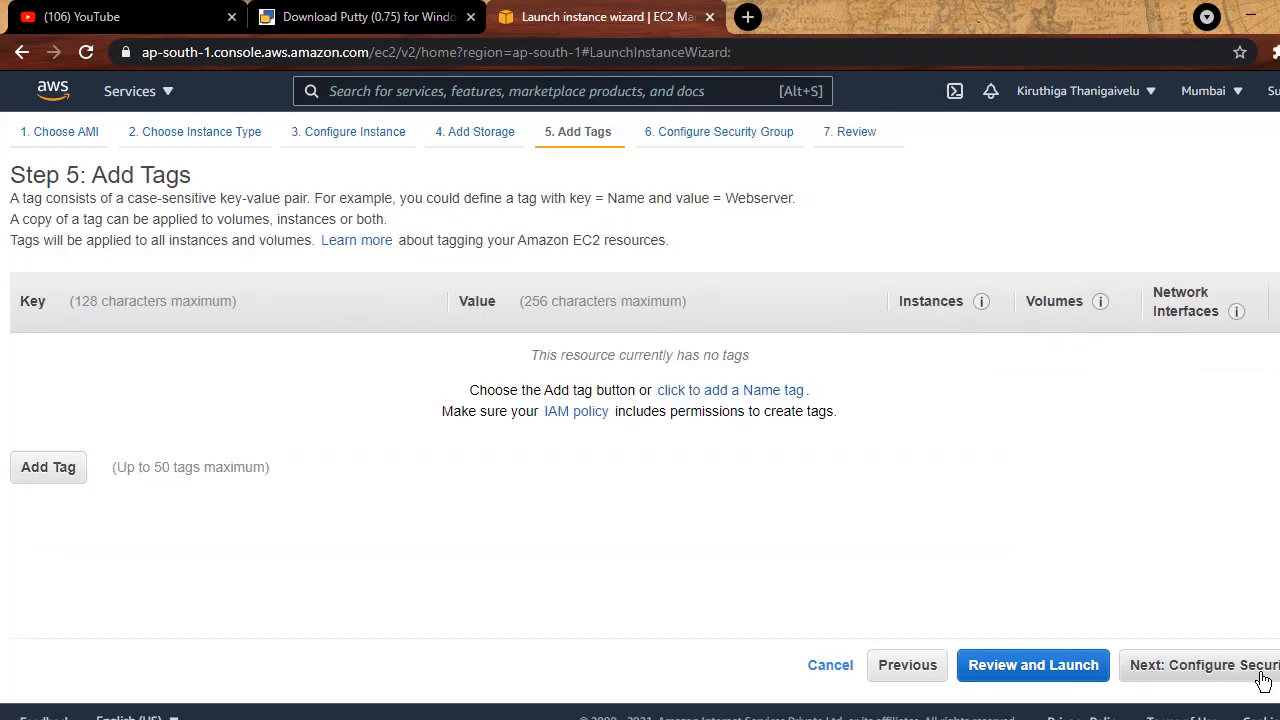
Step: Add a tag to the instance with a short personal name as its key and 678 as its value
{"action": "left_click", "coordinate": [34, 484]}
{"action": "left_click", "coordinate": [71, 364]}
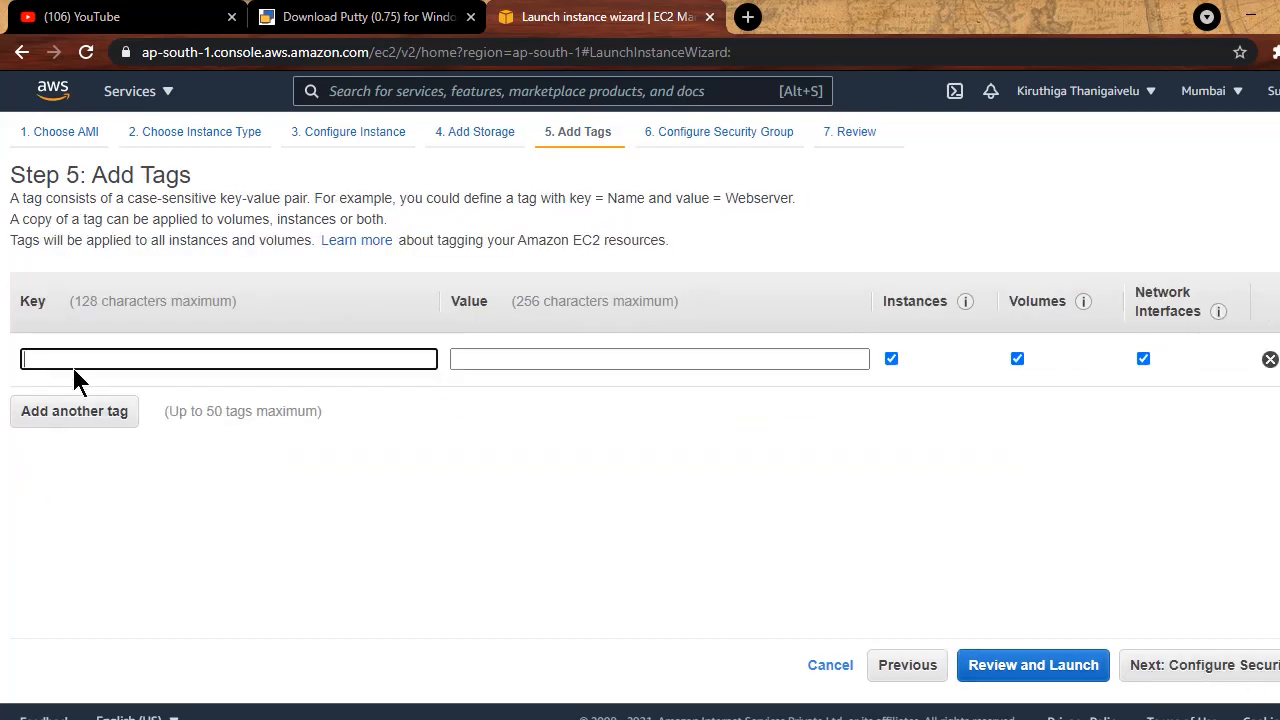
{"action": "type", "text": "kir"}
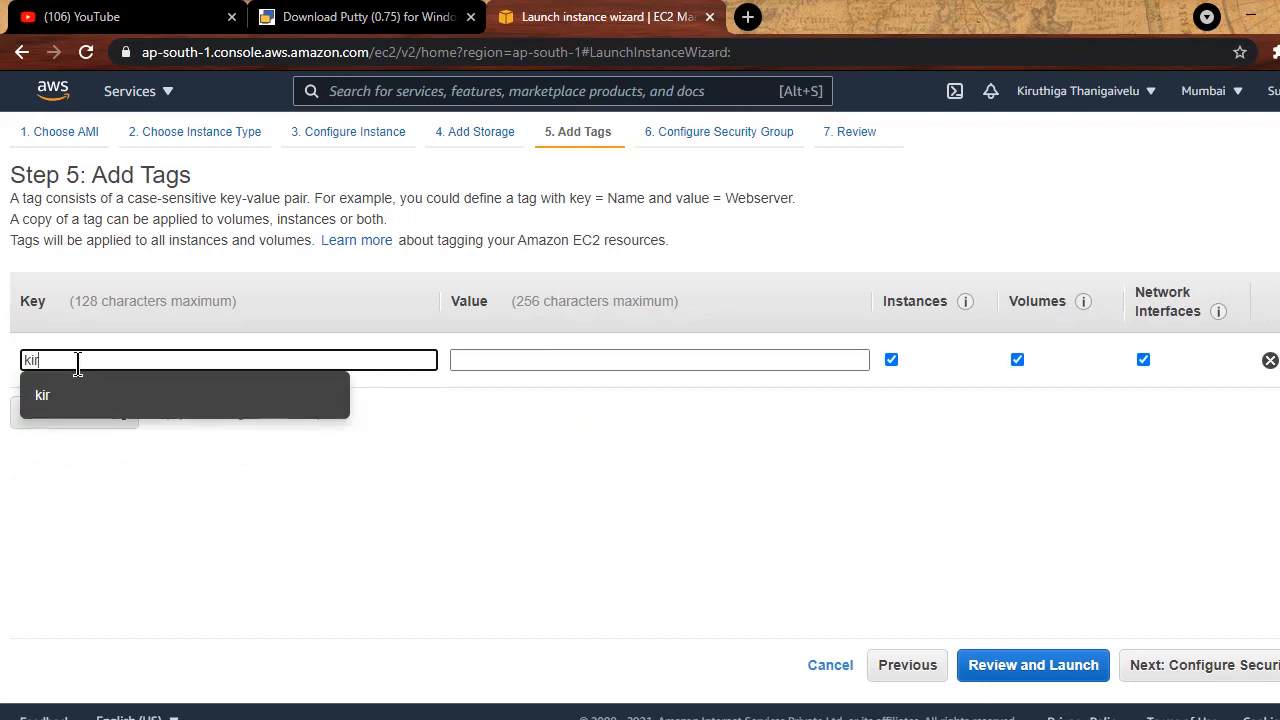
{"action": "type", "text": "u"}
{"action": "left_click", "coordinate": [457, 360]}
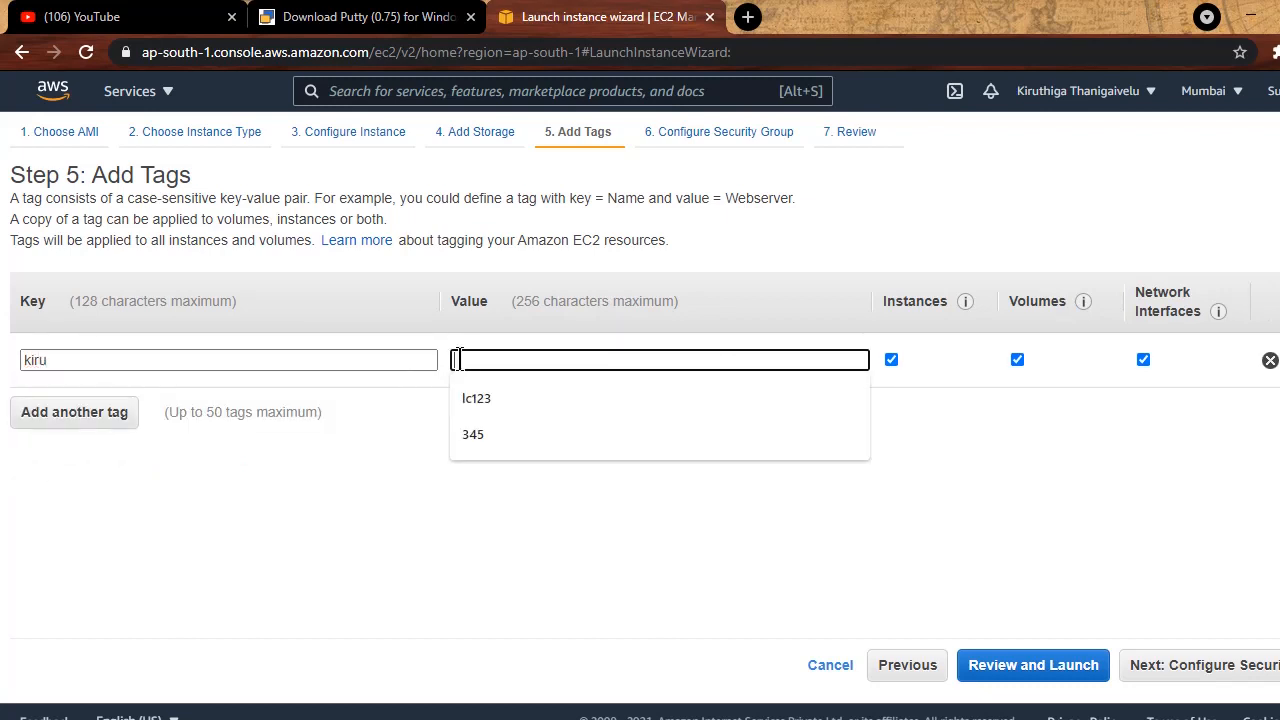
{"action": "type", "text": "678"}
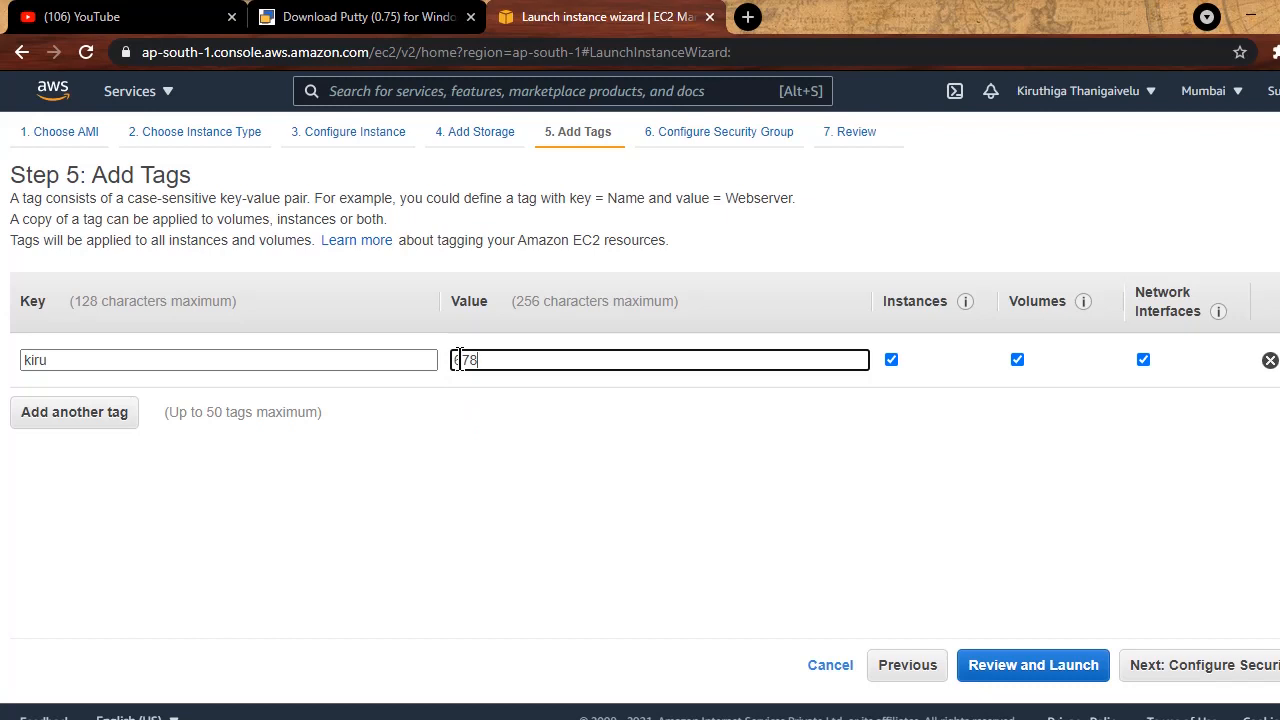
Step: Accept the default new security group with its SSH rule, proceed through the review to launch, and choose to create a new key pair
{"action": "left_click", "coordinate": [1192, 678]}
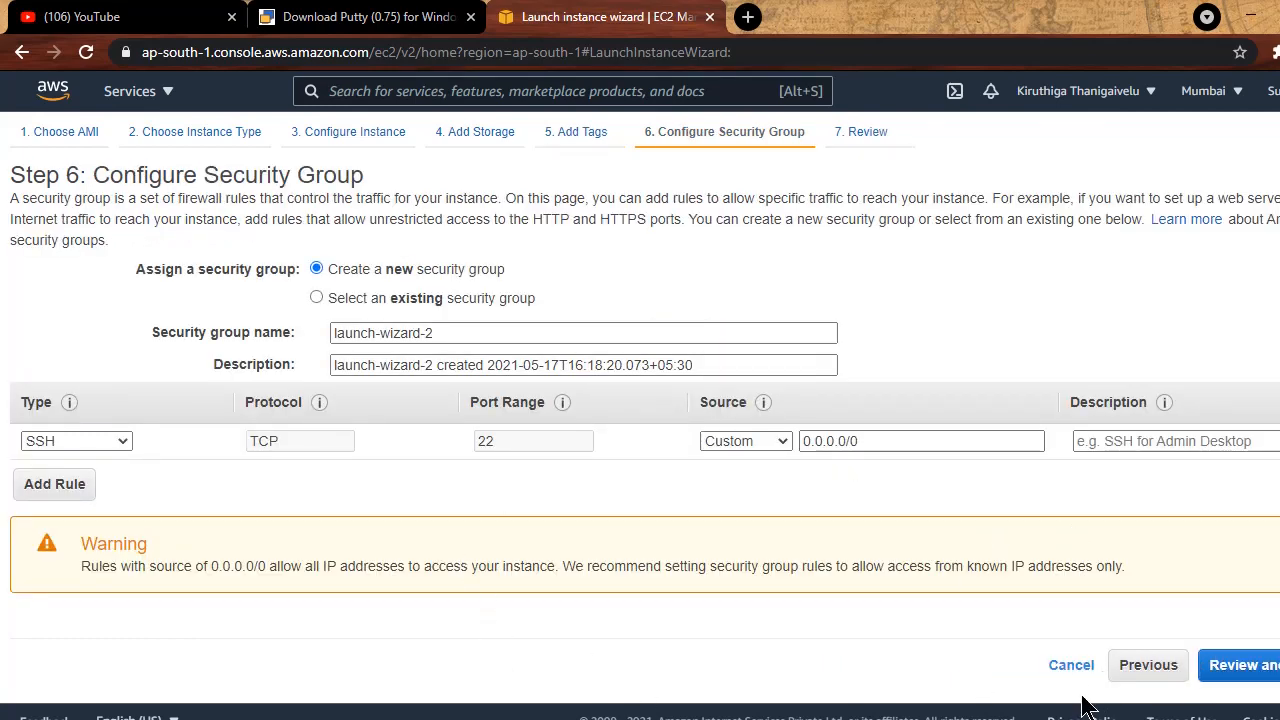
{"action": "left_click", "coordinate": [1243, 670]}
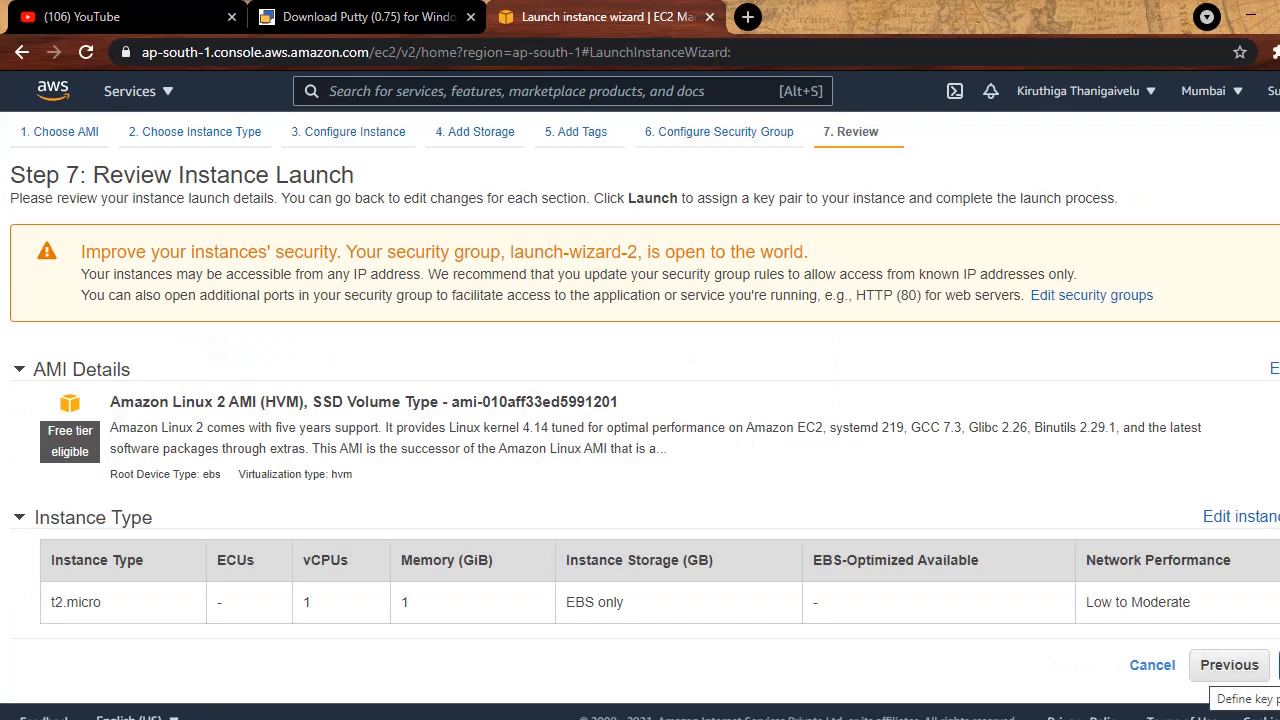
{"action": "left_click", "coordinate": [1276, 665]}
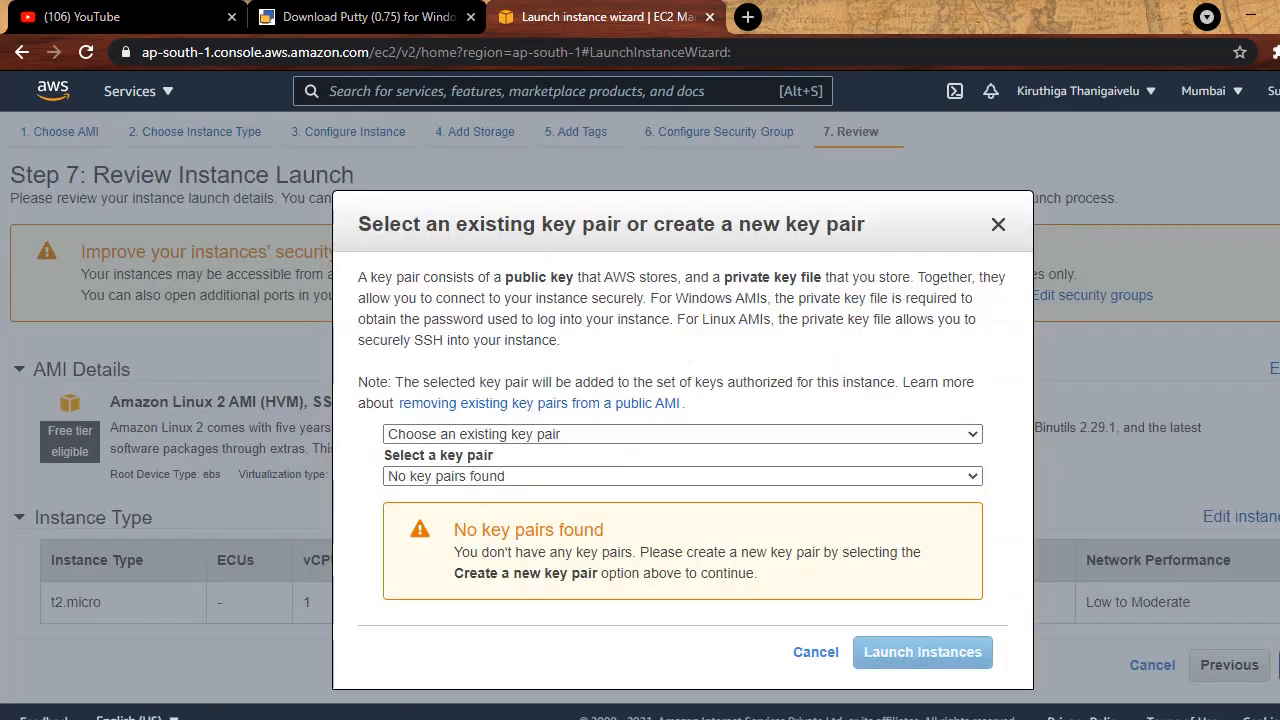
{"action": "left_click", "coordinate": [554, 436]}
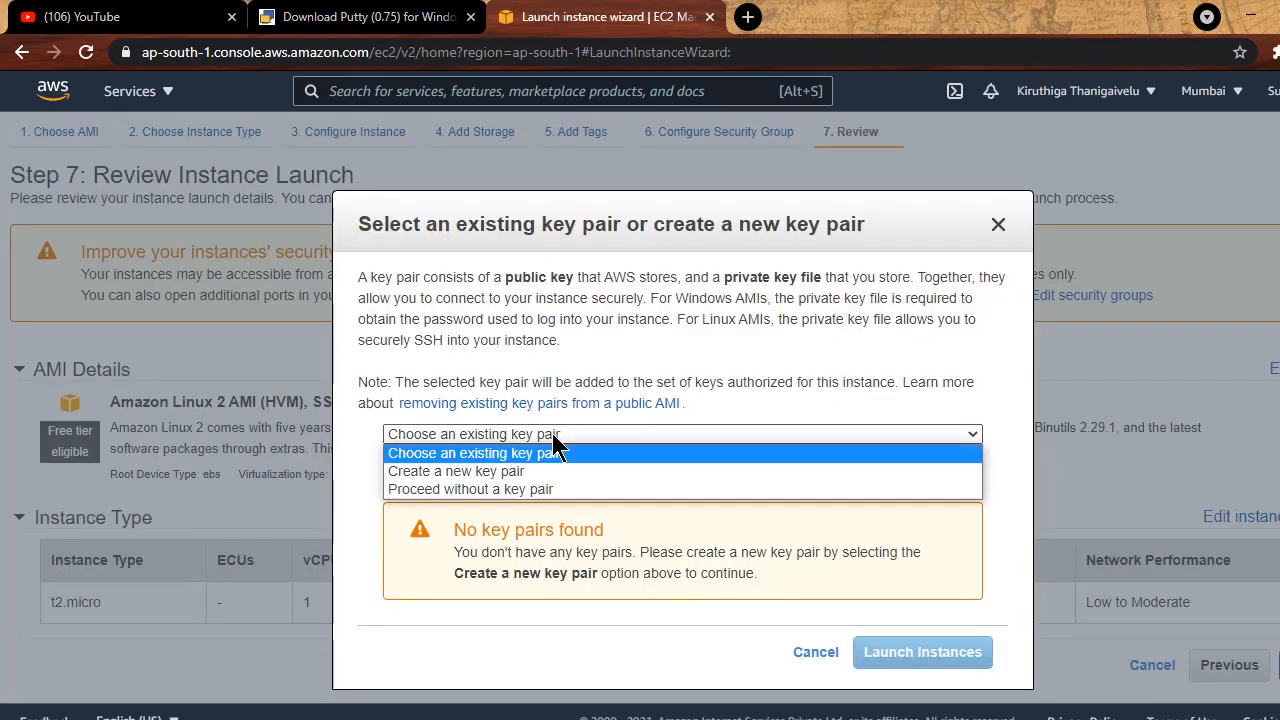
{"action": "left_click", "coordinate": [503, 472]}
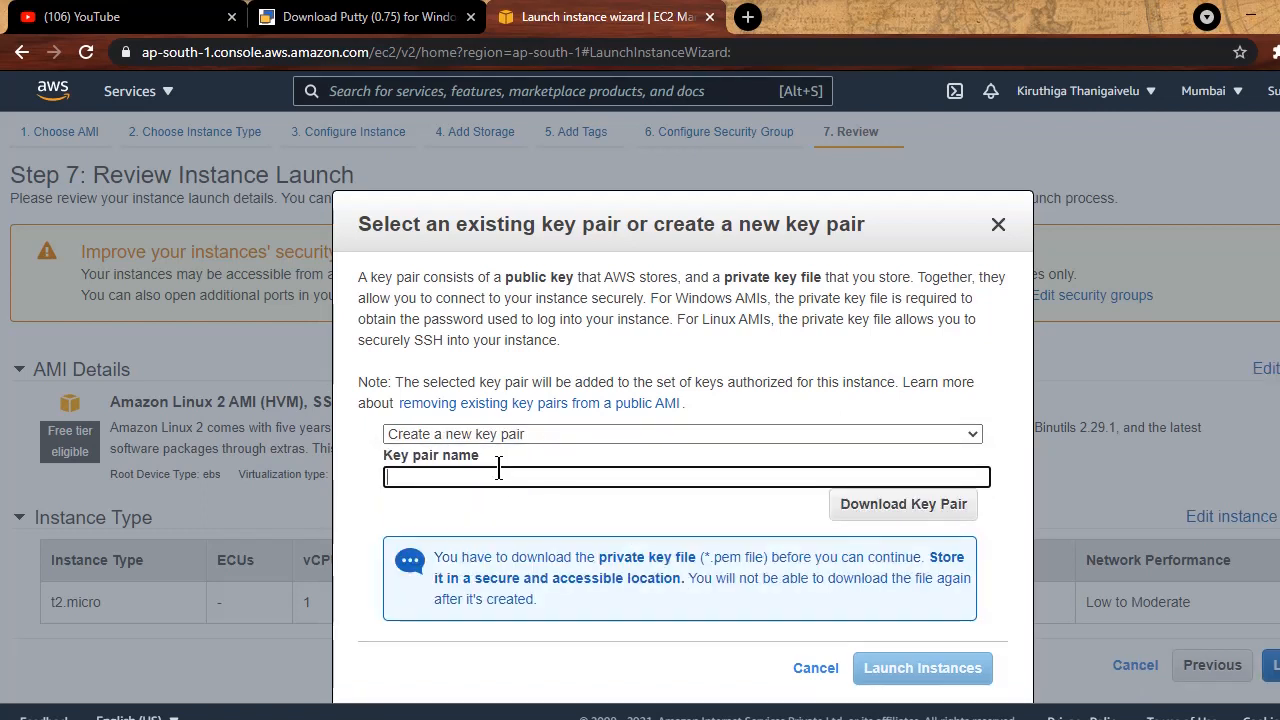
Step: Name the new key pair hat, download its private key file, and launch the instance
{"action": "type", "text": "hat"}
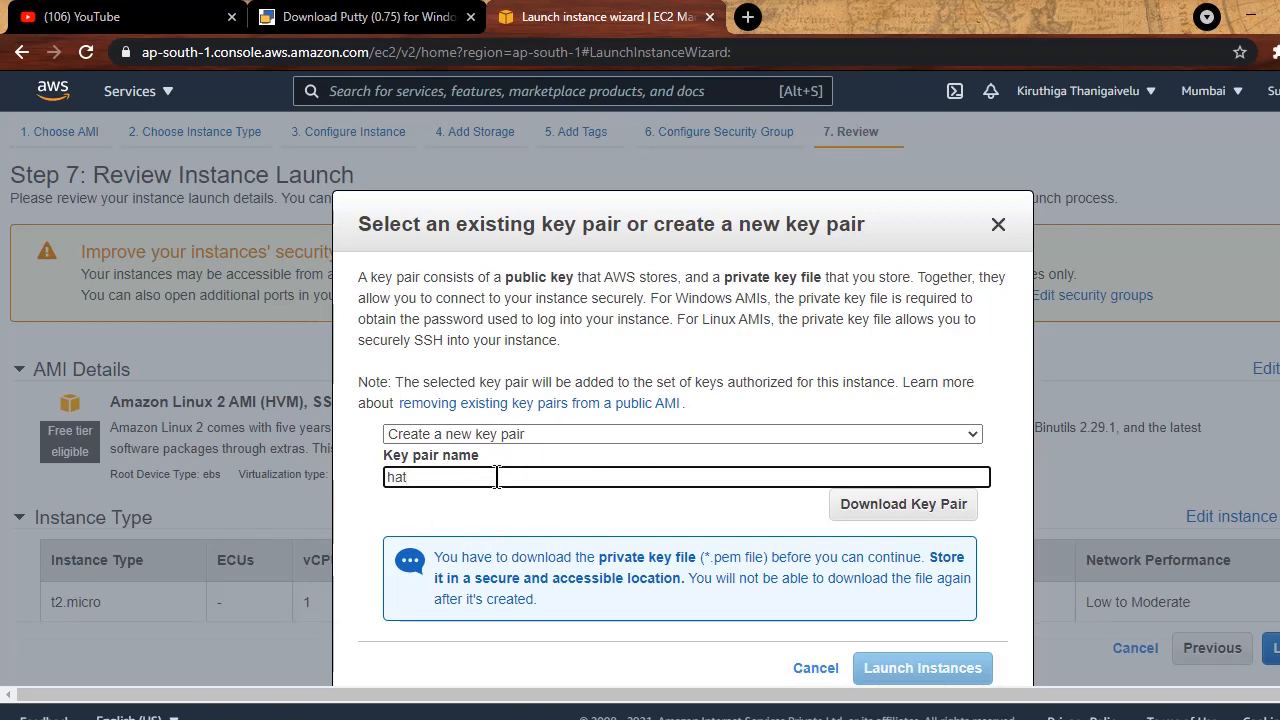
{"action": "left_click", "coordinate": [862, 506]}
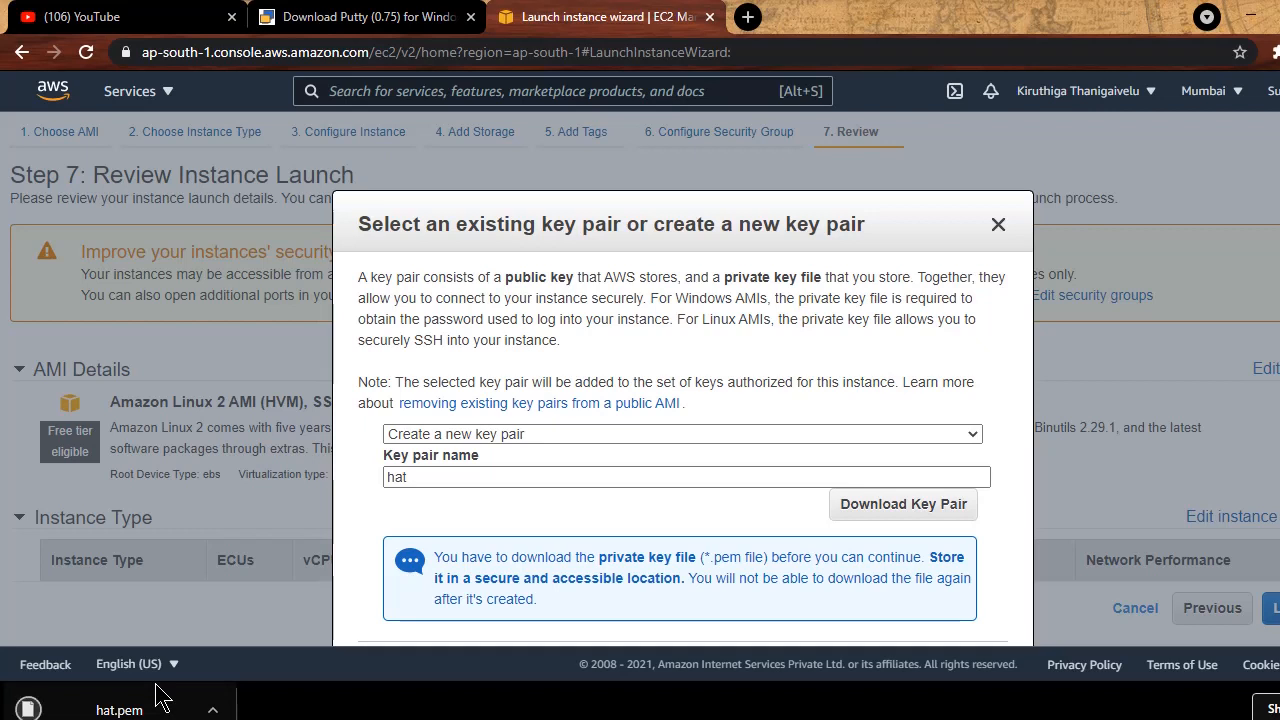
{"action": "scroll", "coordinate": [661, 558], "scroll_direction": "down", "scroll_amount": 1}
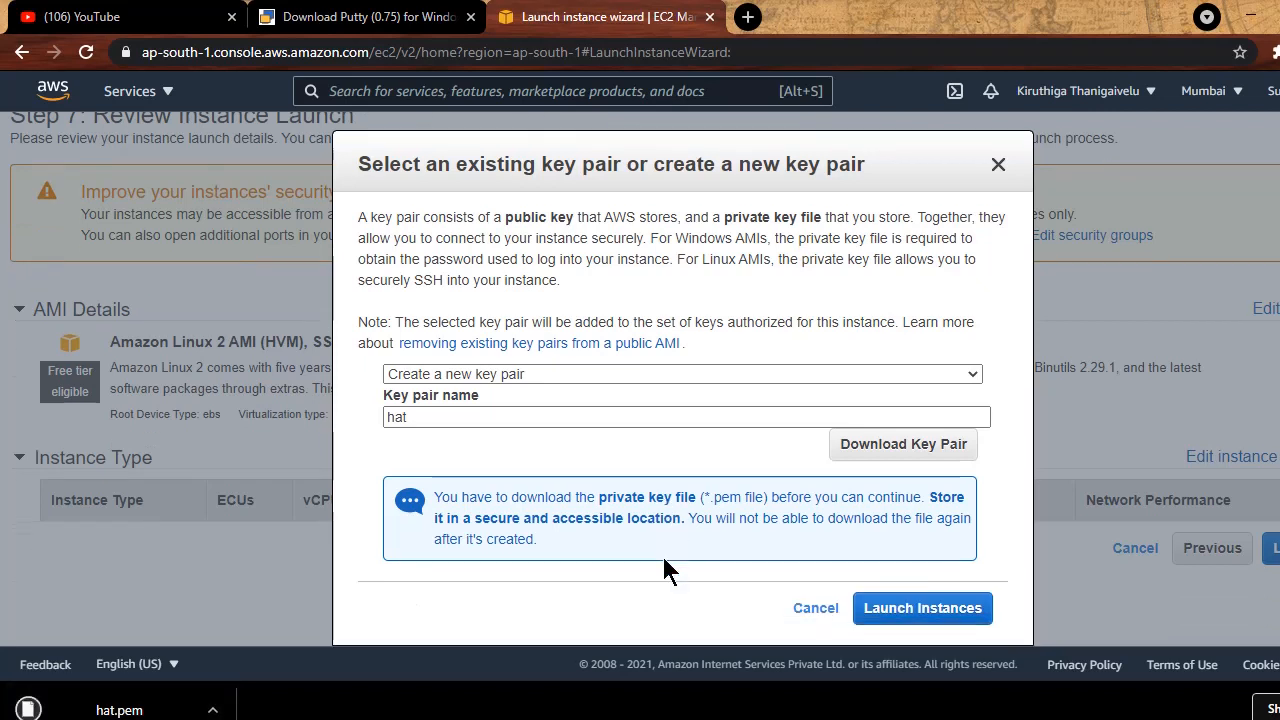
{"action": "left_click", "coordinate": [908, 610]}
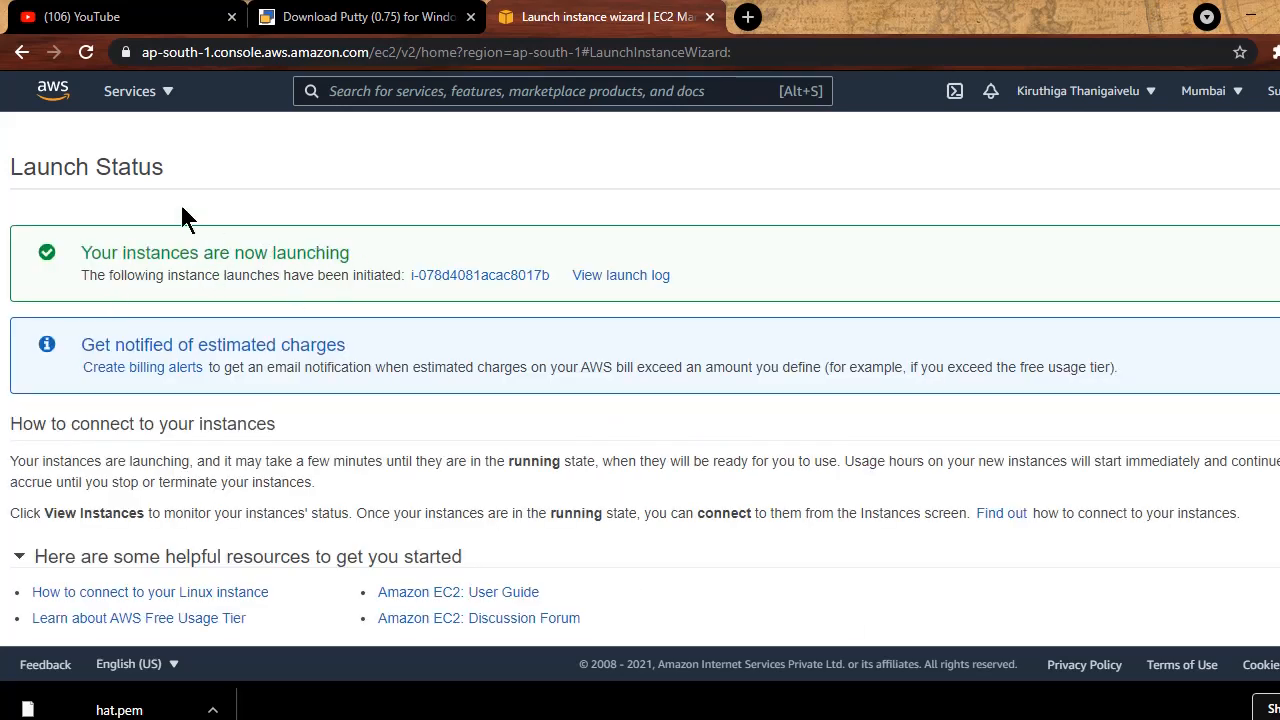
Step: Go back to the EC2 service from the console home, list the instances and refresh their status
{"action": "left_click", "coordinate": [55, 100]}
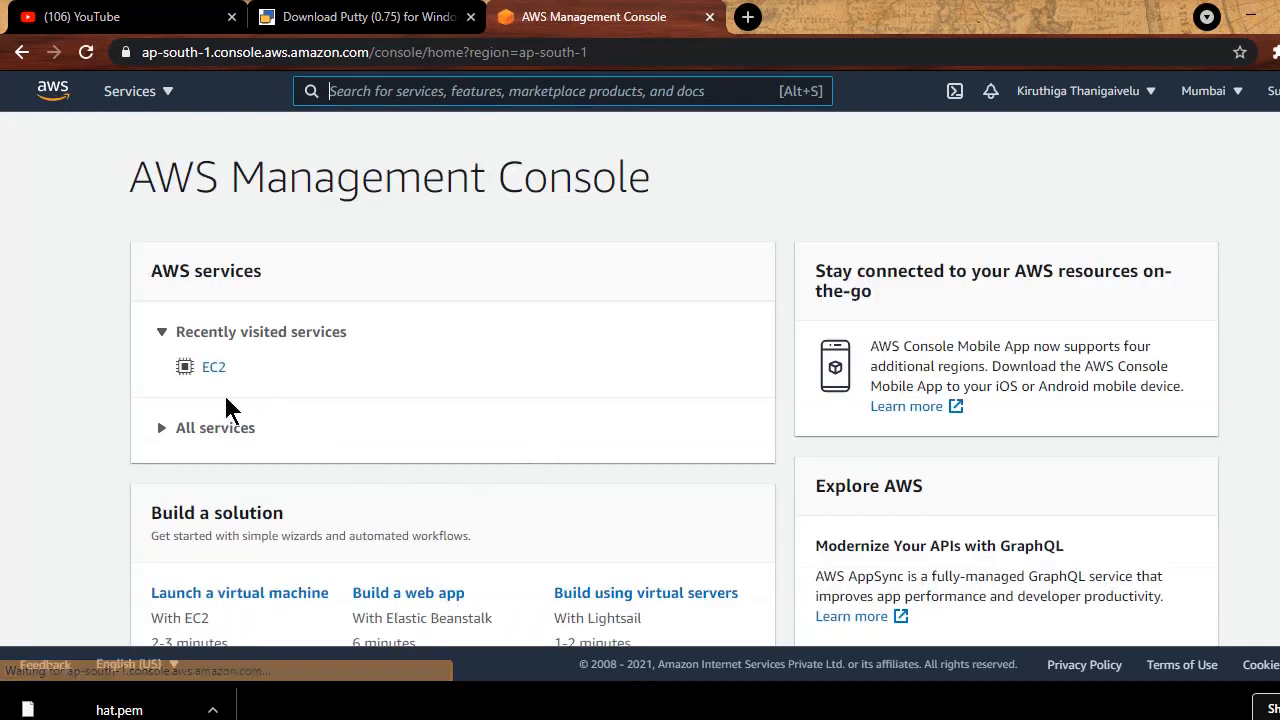
{"action": "left_click", "coordinate": [213, 368]}
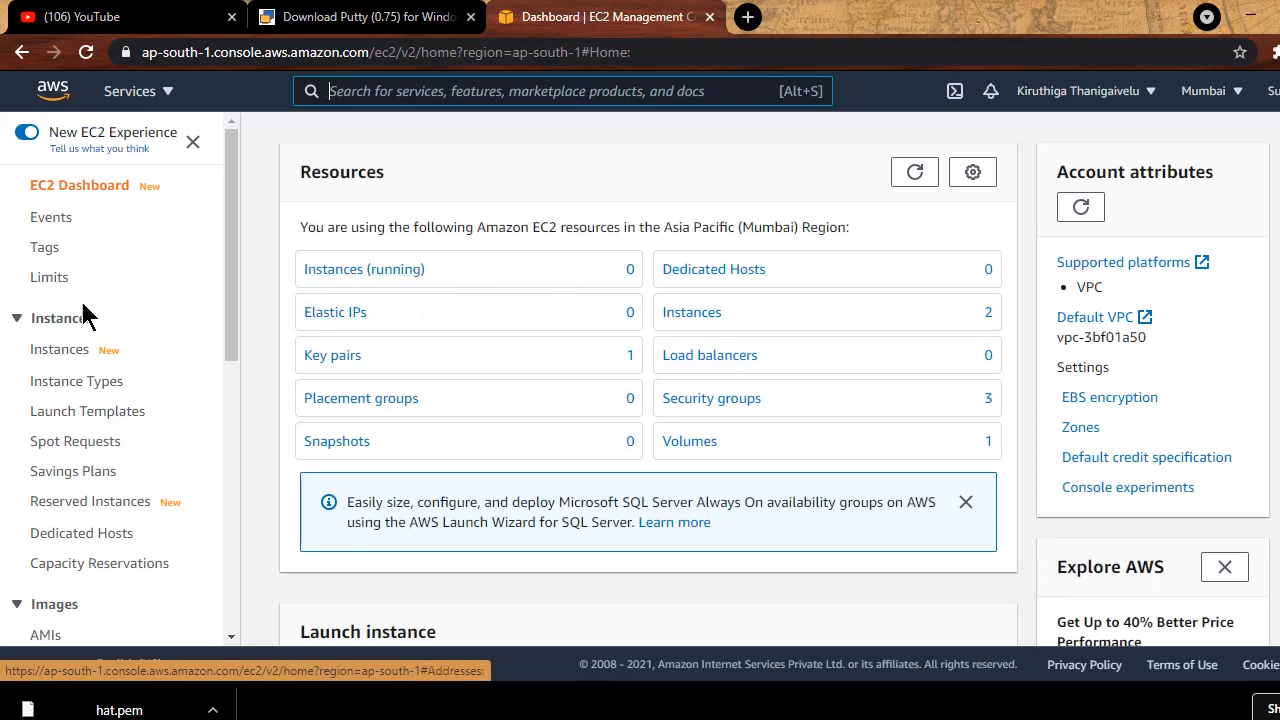
{"action": "left_click", "coordinate": [55, 355]}
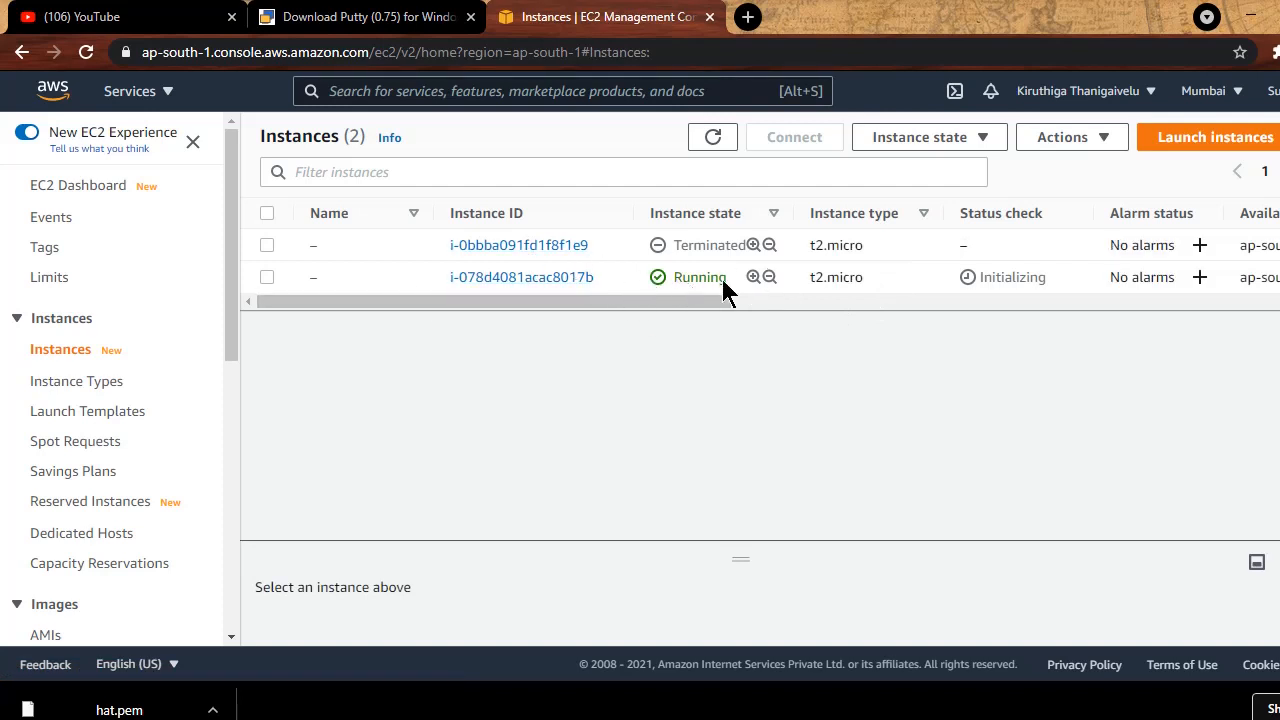
{"action": "left_click", "coordinate": [708, 140]}
{"action": "left_click", "coordinate": [703, 139]}
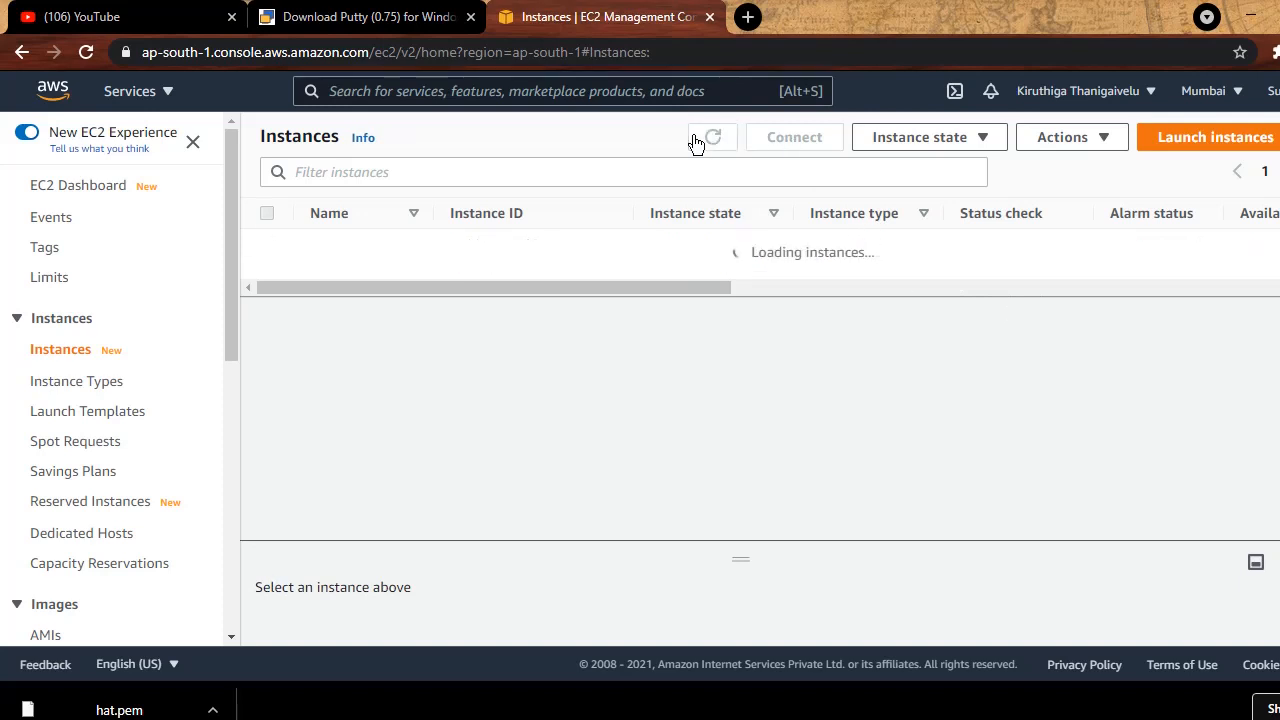
{"action": "left_click", "coordinate": [697, 141]}
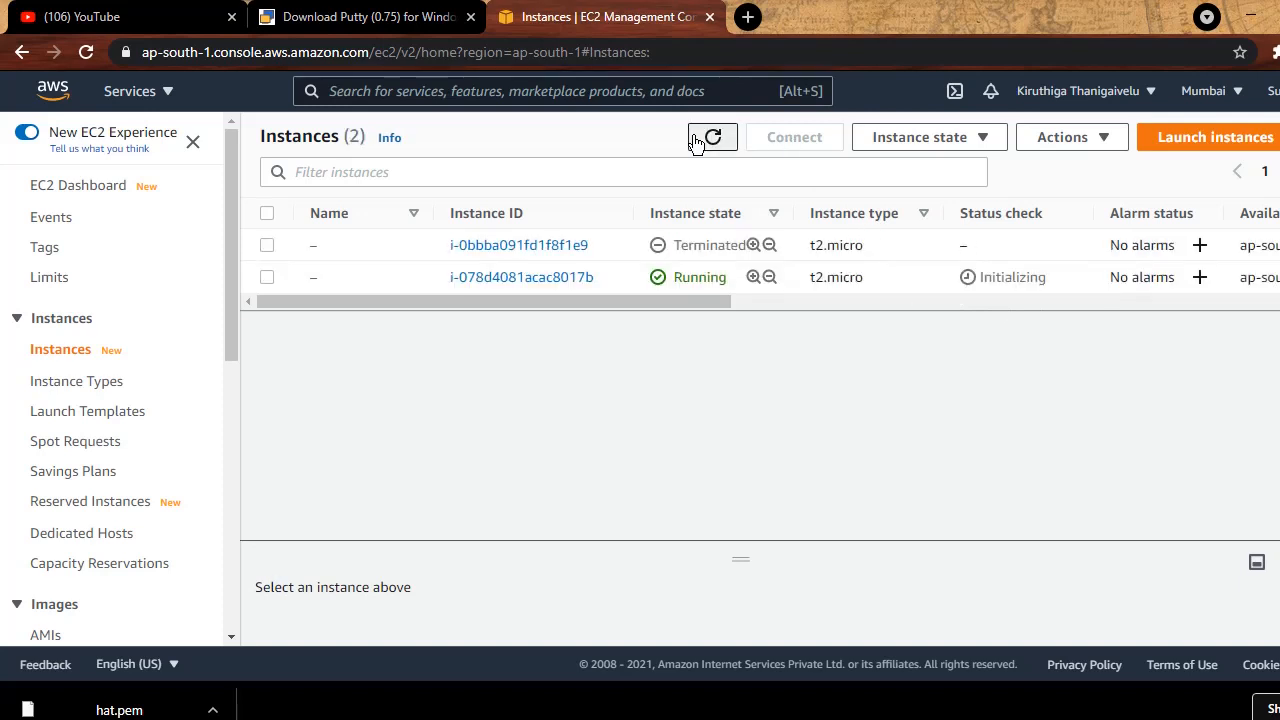
{"action": "left_click", "coordinate": [697, 141]}
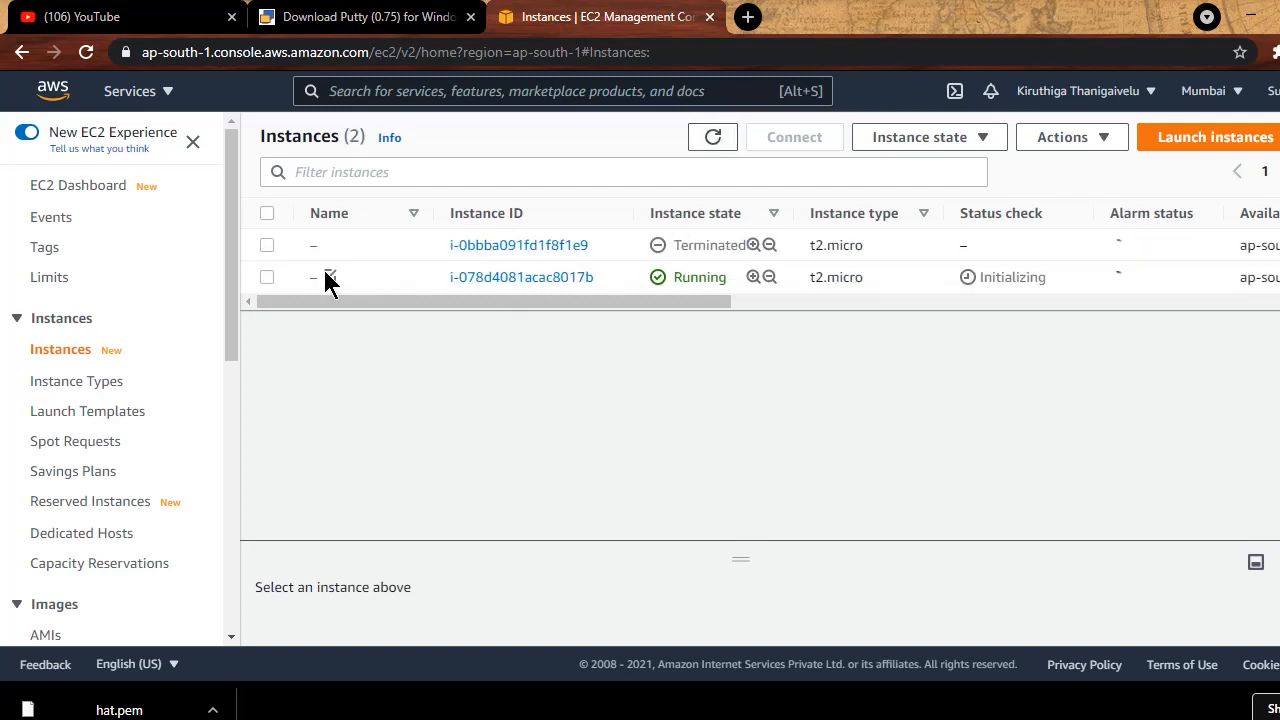
Step: Select the running instance, enlarge its details pane and copy its public IPv4 address
{"action": "left_click", "coordinate": [267, 278]}
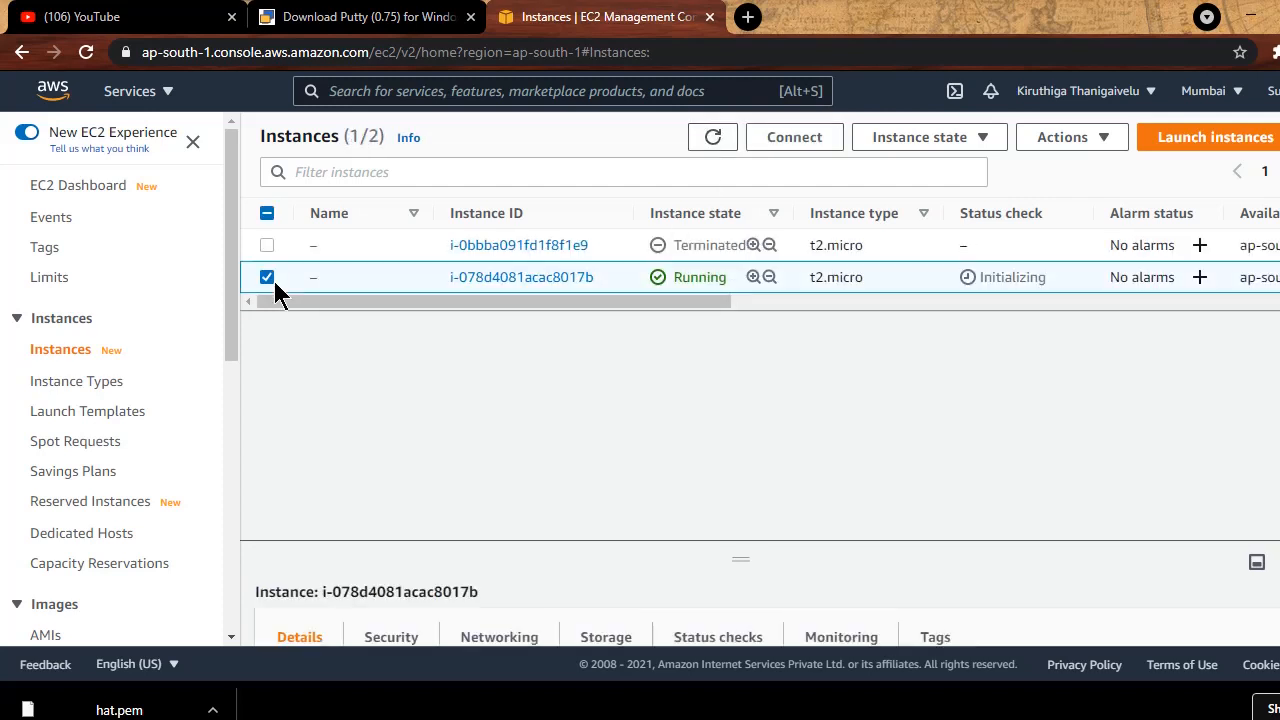
{"action": "left_click_drag", "start_coordinate": [741, 566], "coordinate": [740, 307]}
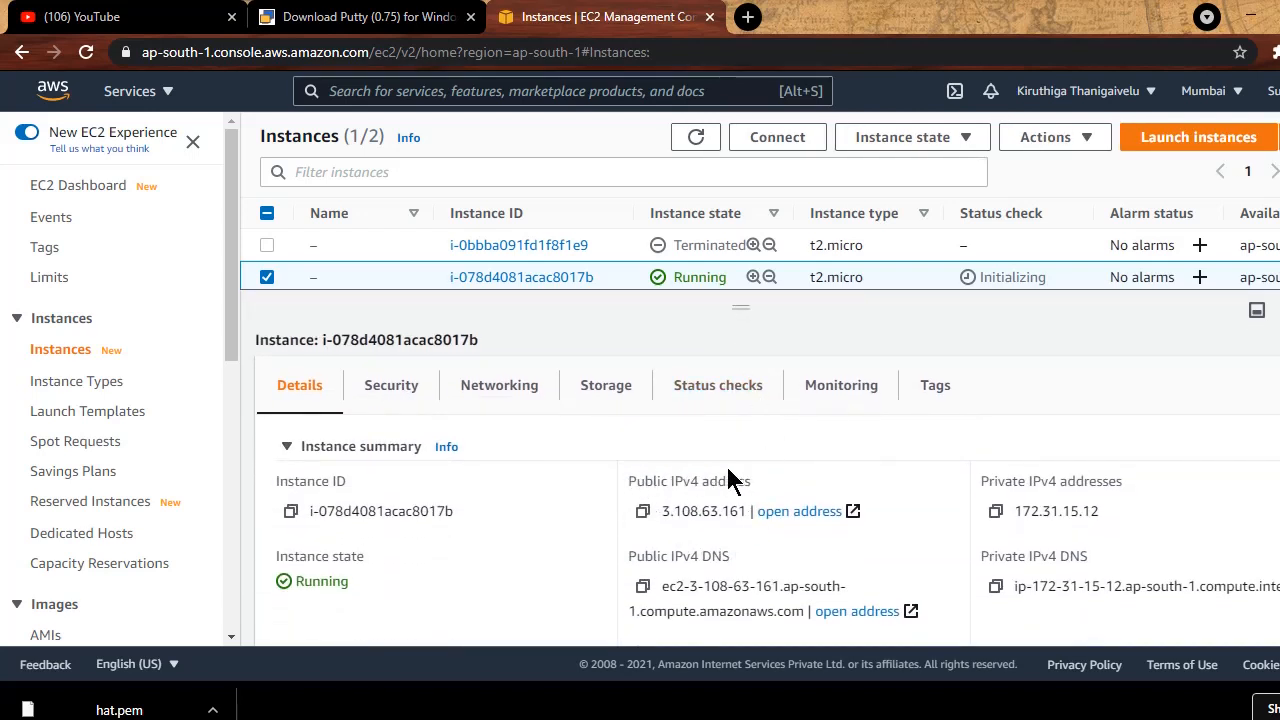
{"action": "left_click", "coordinate": [643, 512]}
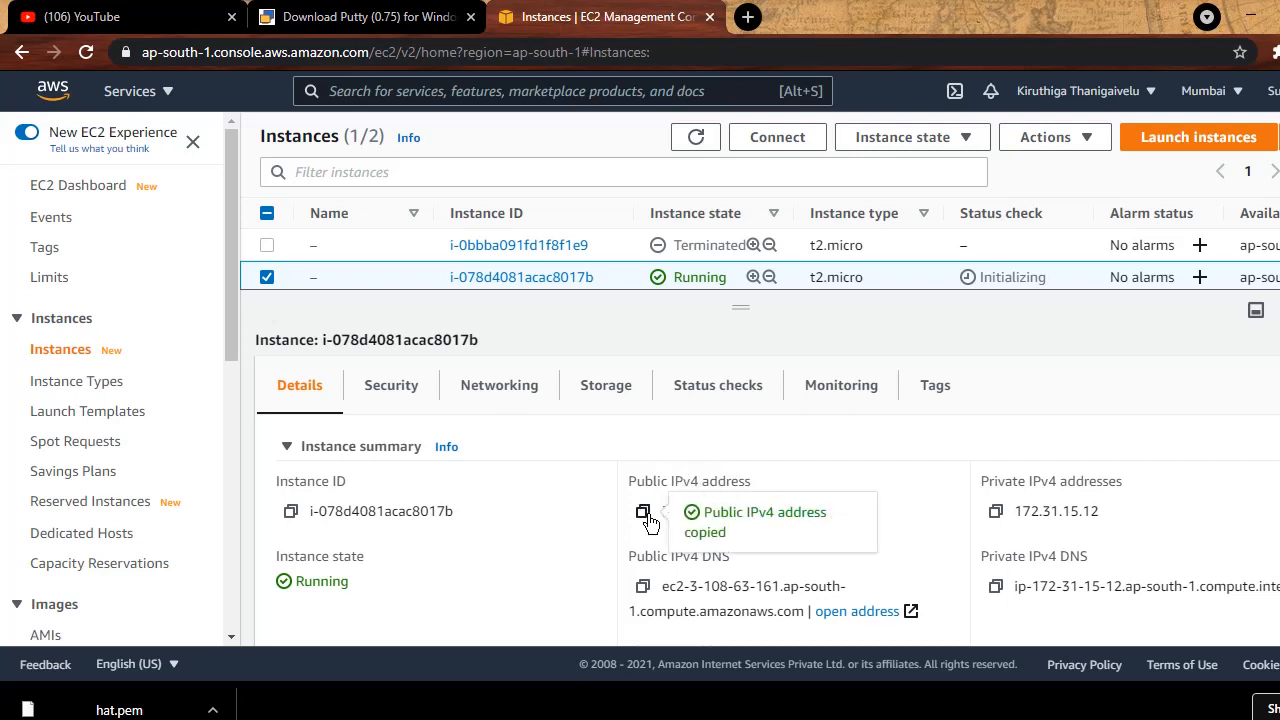
Step: Minimize the browser, search Windows for putty and open PuTTYgen
{"action": "left_click", "coordinate": [1250, 16]}
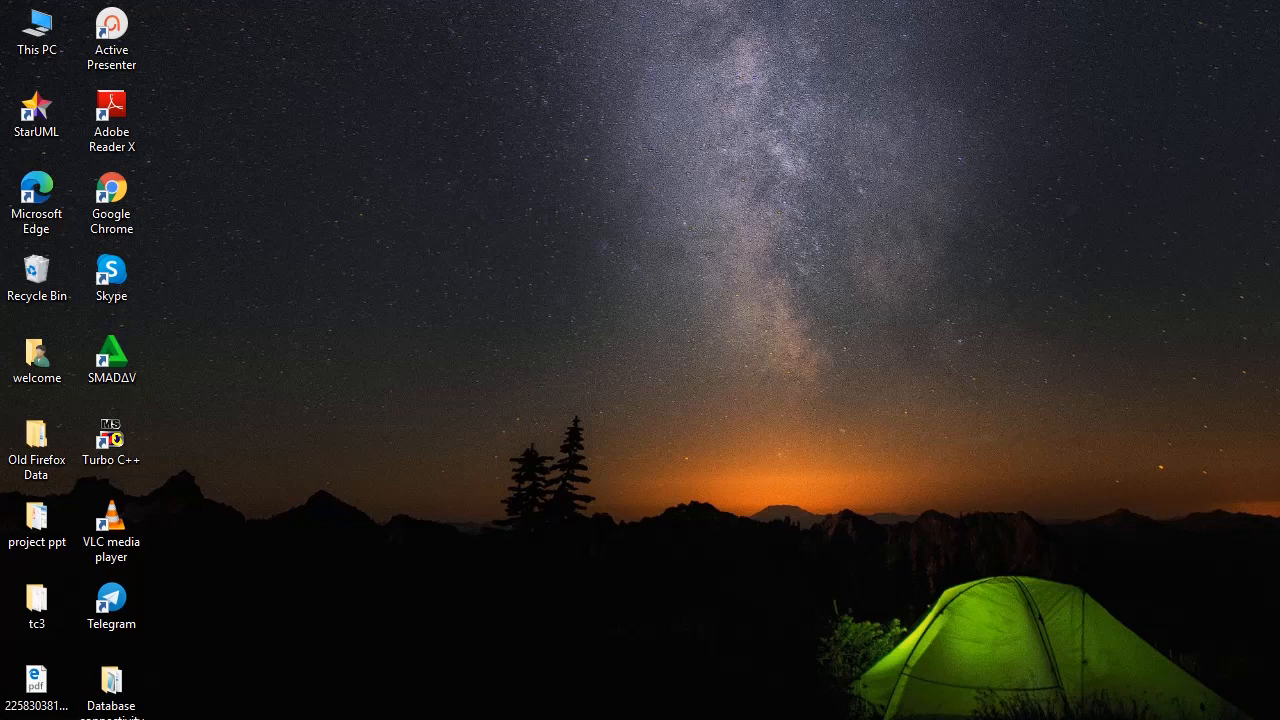
{"action": "key", "text": "super+s"}
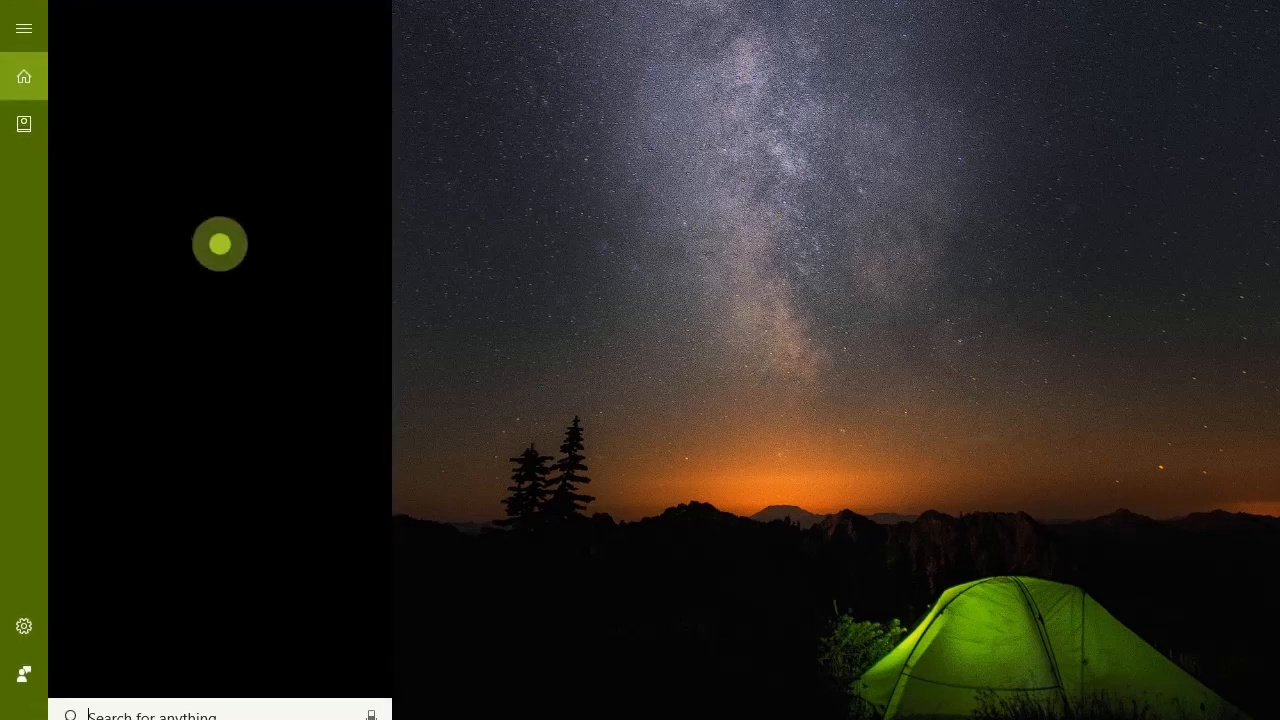
{"action": "type", "text": "put"}
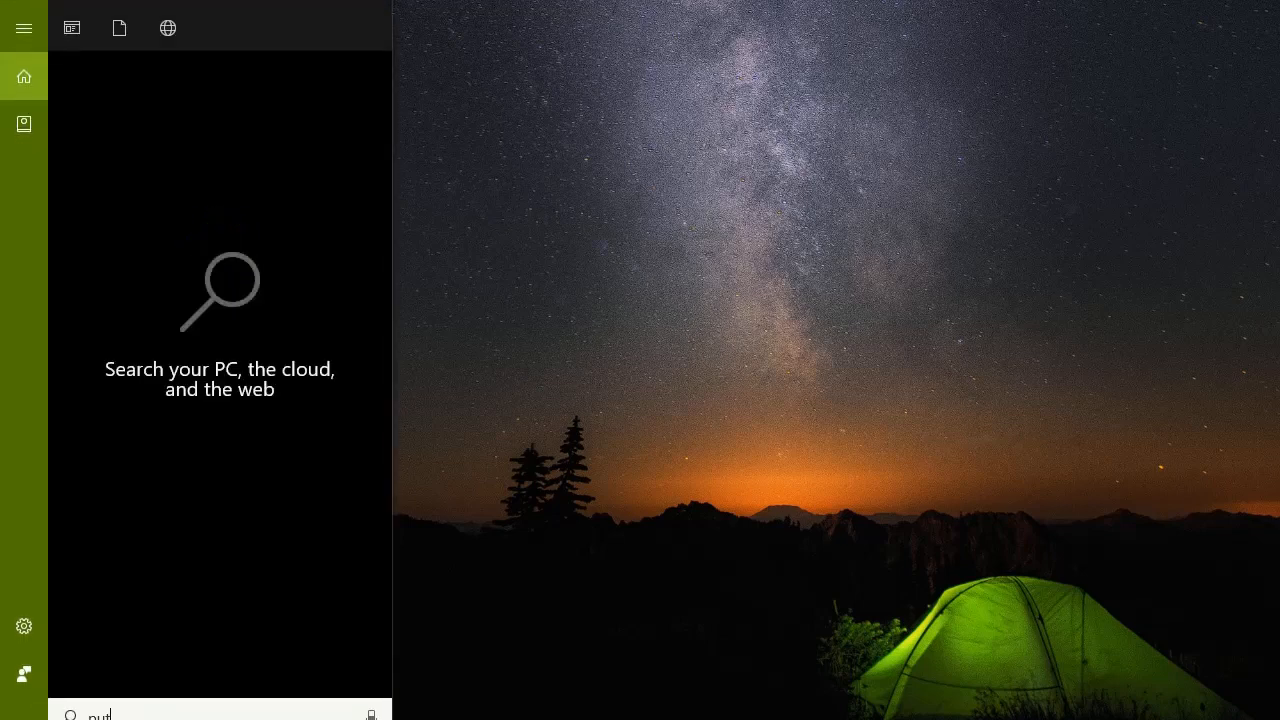
{"action": "type", "text": "ty"}
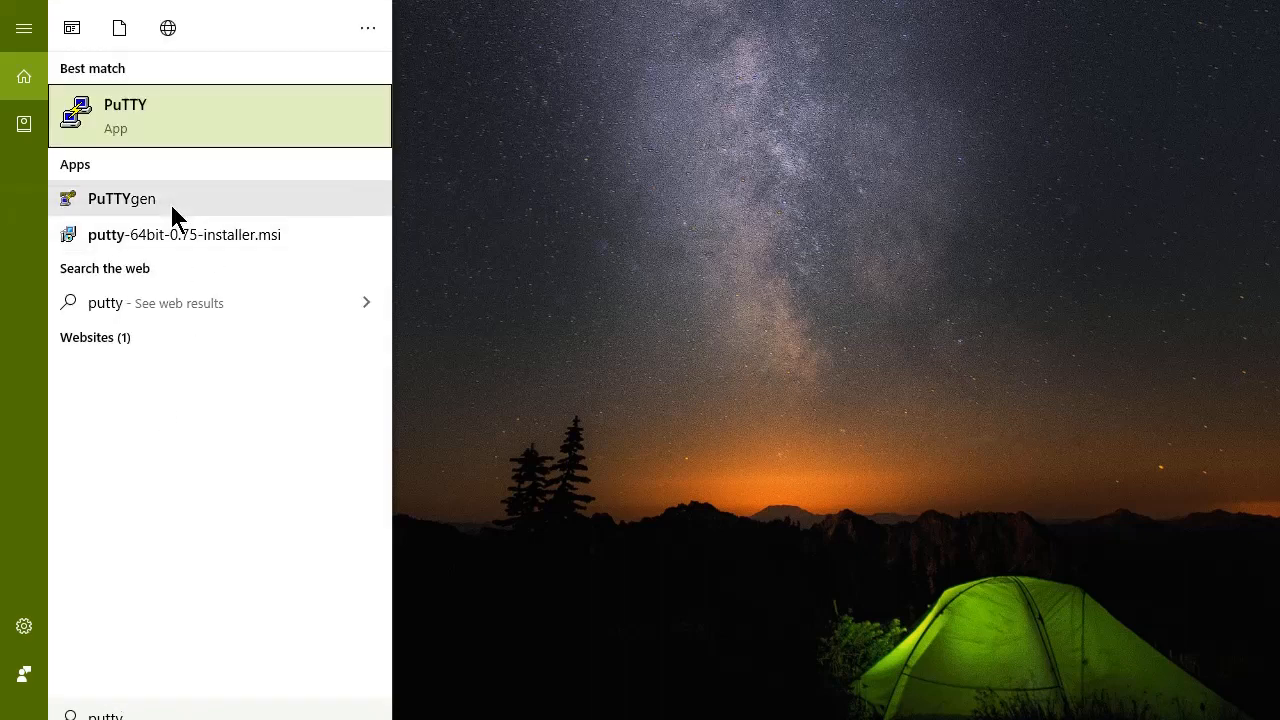
{"action": "key", "text": "Return"}
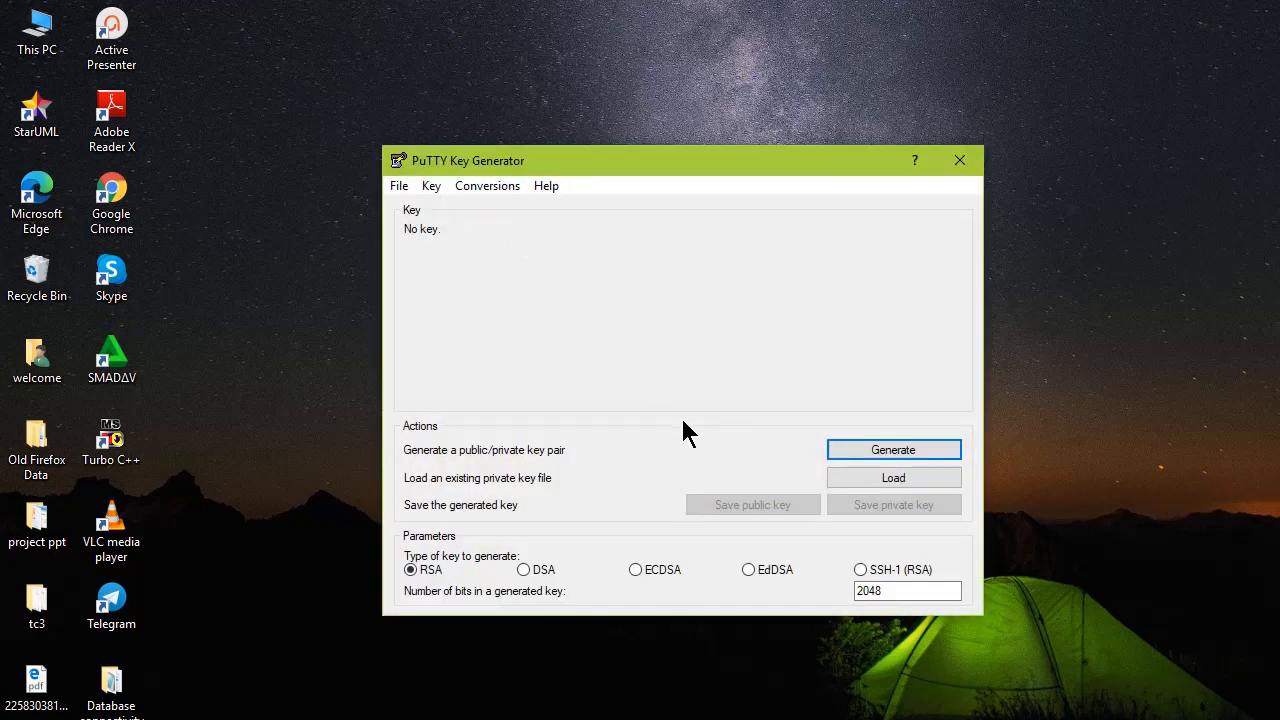
Step: Load the existing private key hat.pem from Downloads, showing All Files (*.*), and dismiss the import notice
{"action": "left_click", "coordinate": [897, 480]}
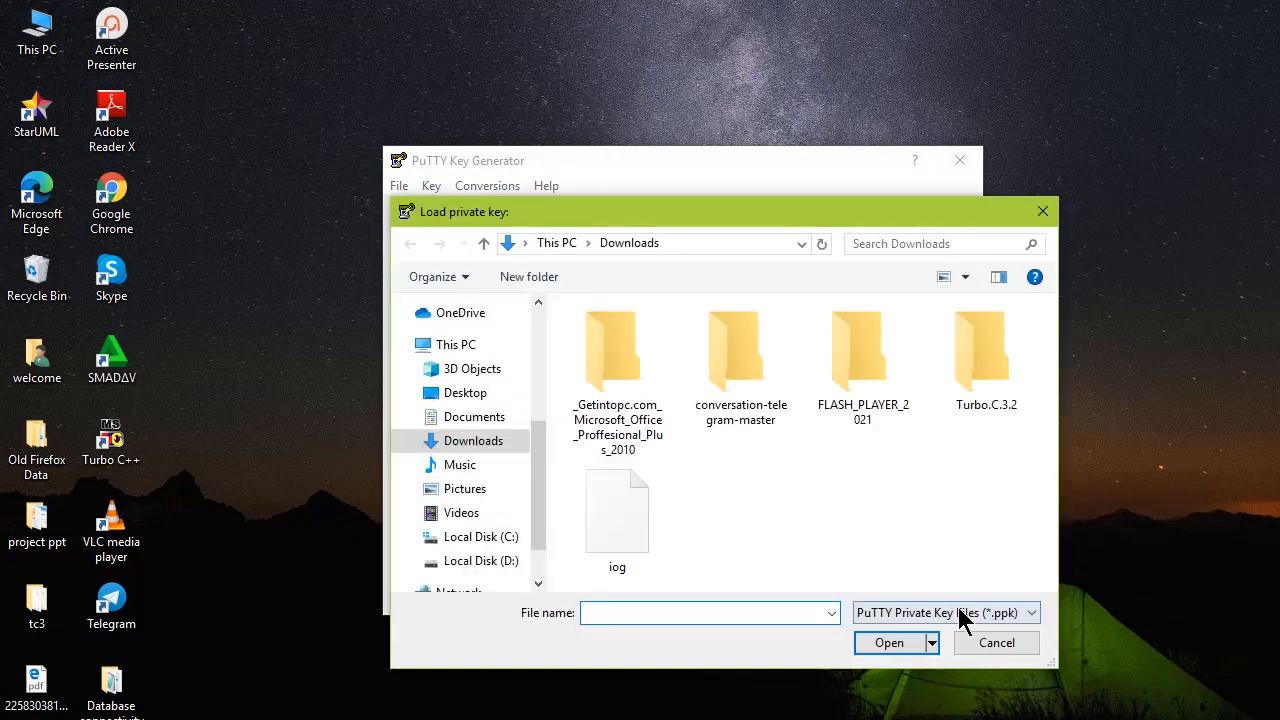
{"action": "left_click", "coordinate": [959, 610]}
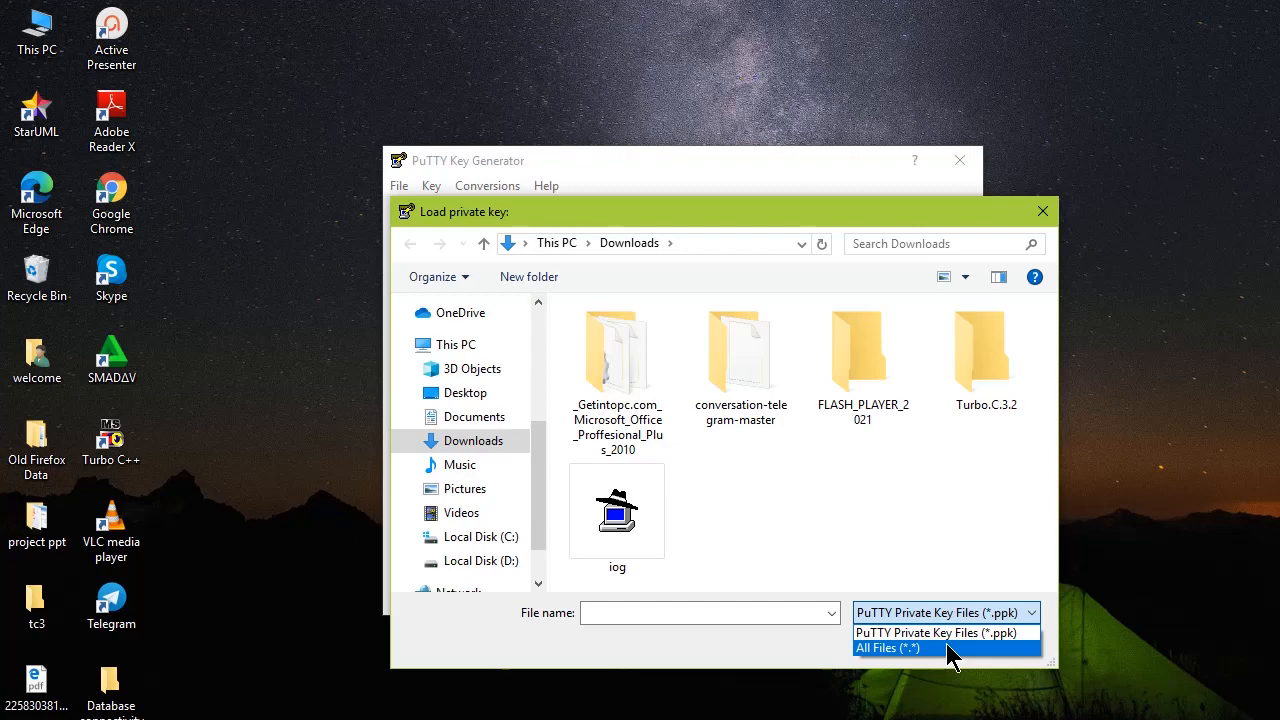
{"action": "left_click", "coordinate": [950, 649]}
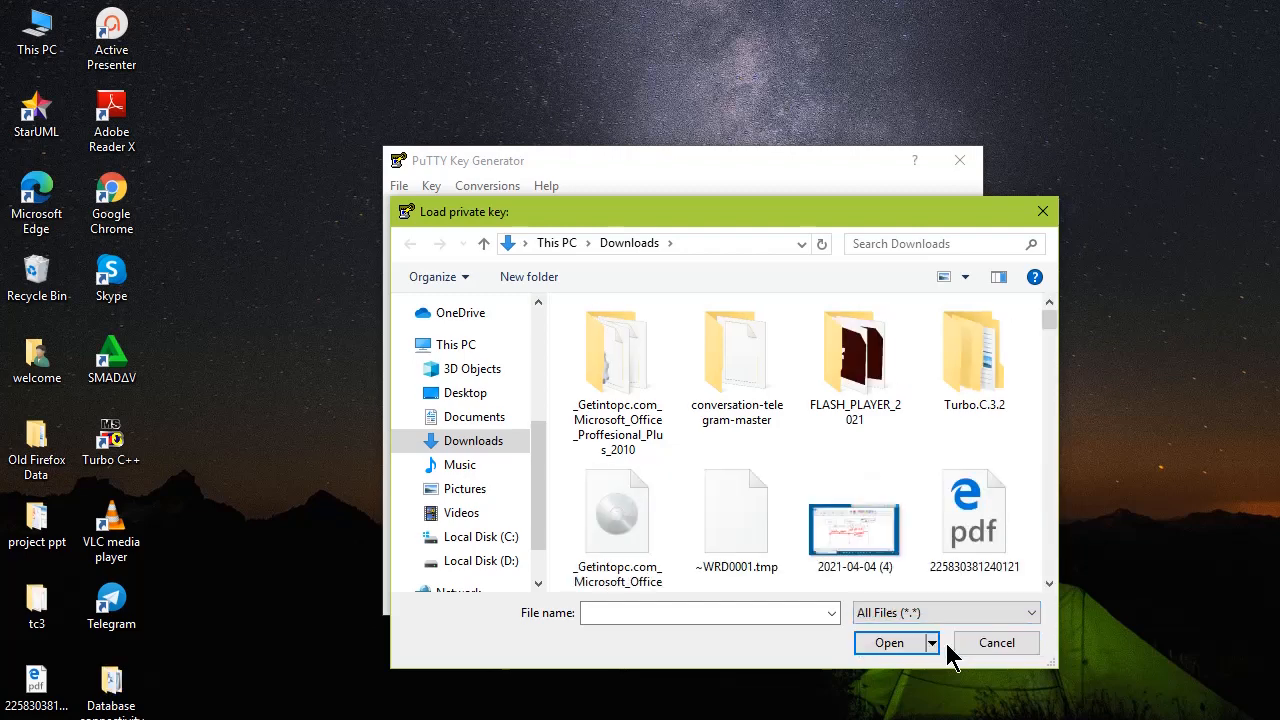
{"action": "scroll", "coordinate": [785, 515], "scroll_direction": "down", "scroll_amount": 3}
{"action": "scroll", "coordinate": [783, 514], "scroll_direction": "down", "scroll_amount": 2}
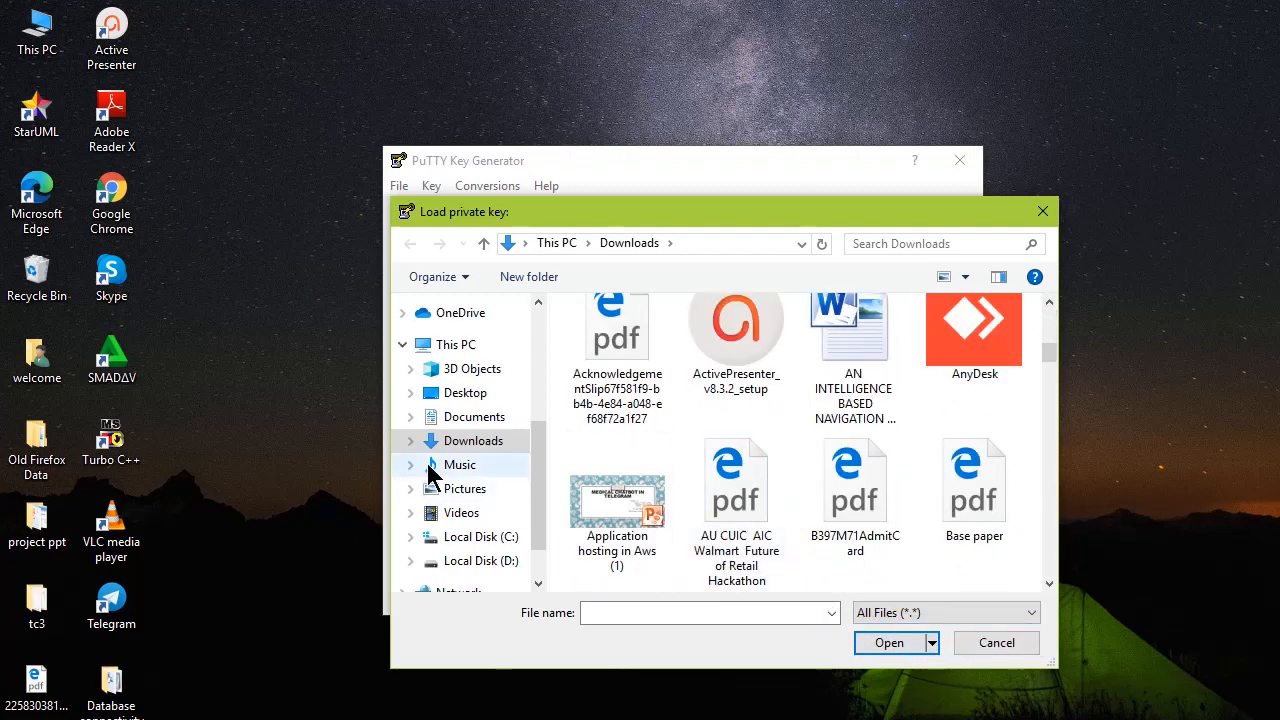
{"action": "scroll", "coordinate": [690, 470], "scroll_direction": "down", "scroll_amount": 3}
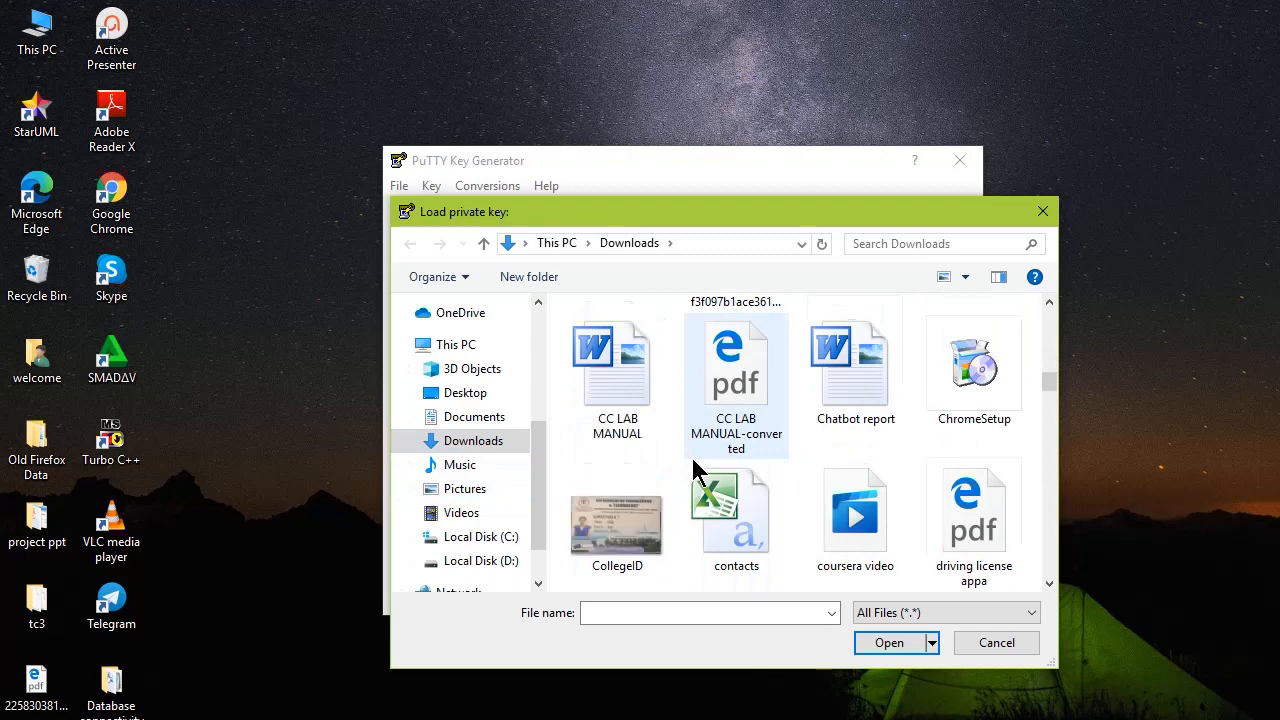
{"action": "scroll", "coordinate": [697, 470], "scroll_direction": "up", "scroll_amount": 5}
{"action": "scroll", "coordinate": [697, 470], "scroll_direction": "up", "scroll_amount": 3}
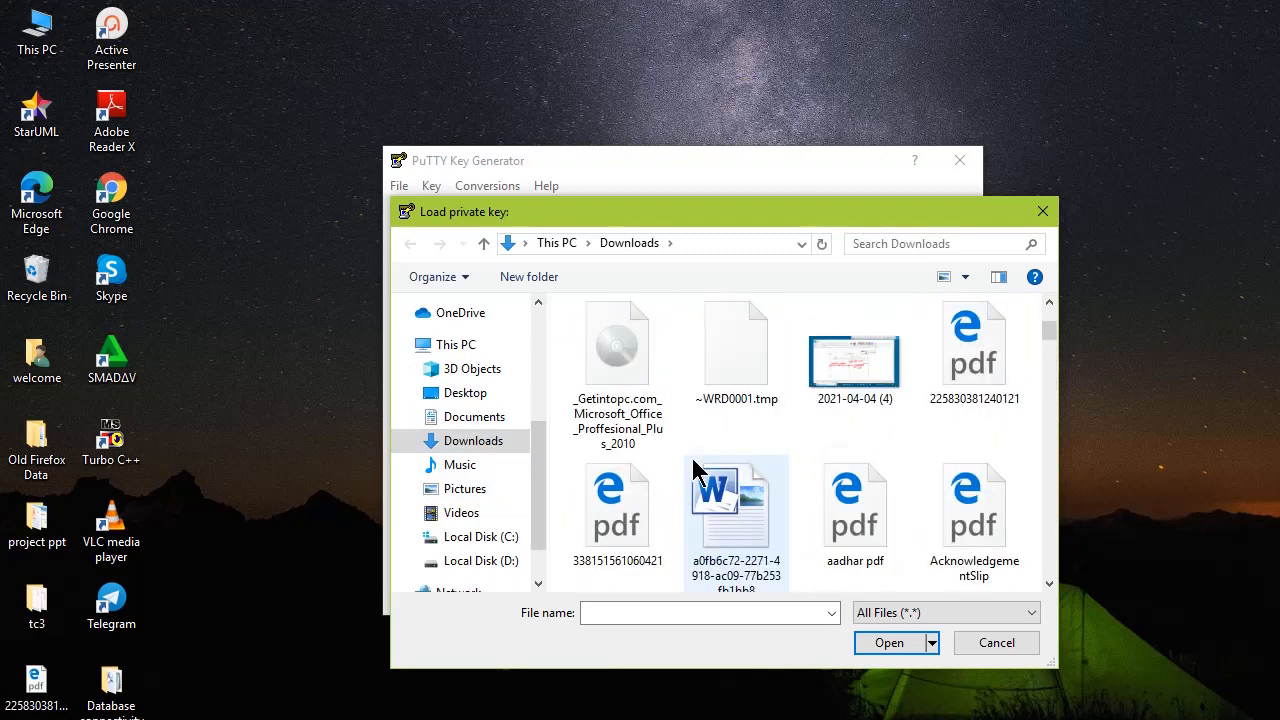
{"action": "scroll", "coordinate": [697, 470], "scroll_direction": "down", "scroll_amount": 5}
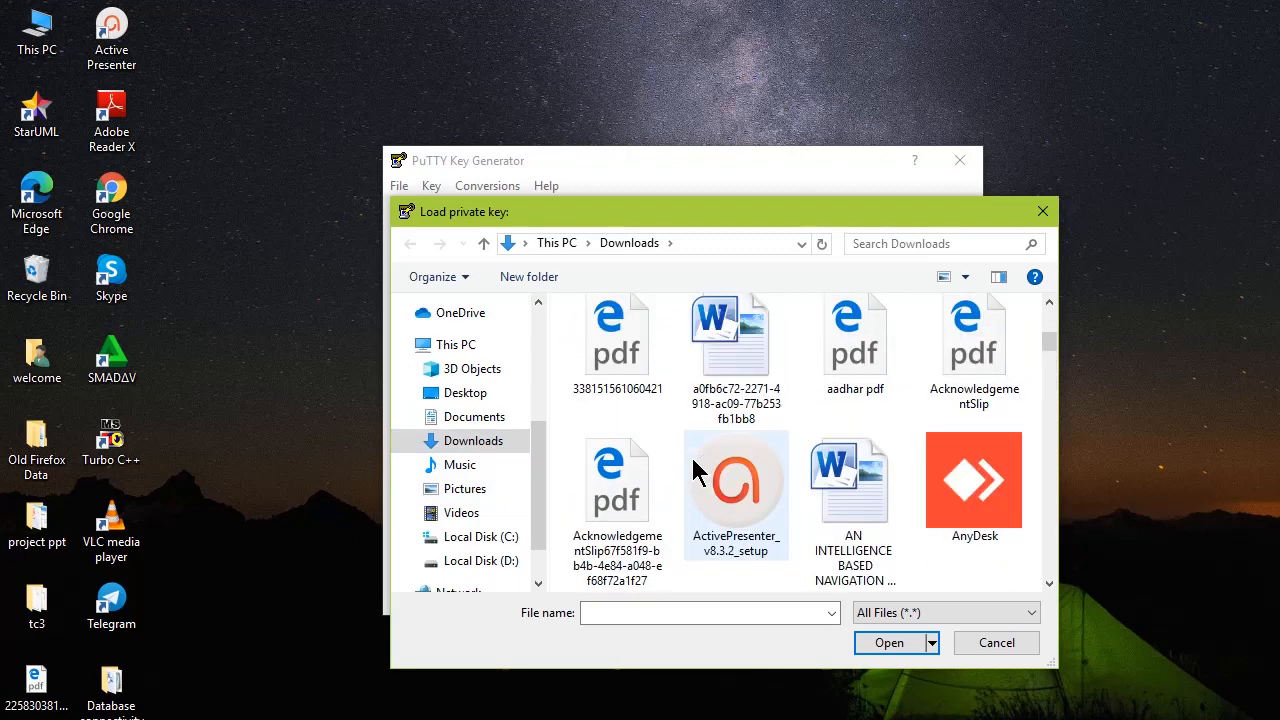
{"action": "scroll", "coordinate": [697, 470], "scroll_direction": "down", "scroll_amount": 10}
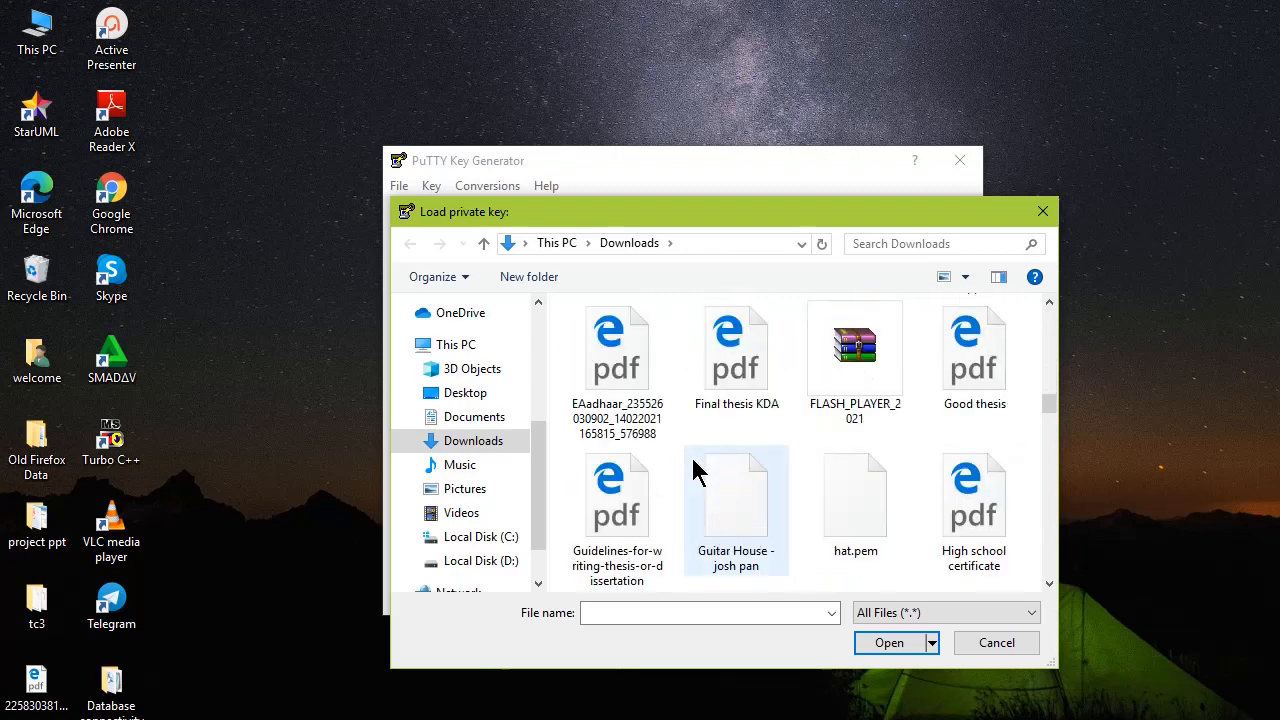
{"action": "left_click", "coordinate": [866, 552]}
{"action": "left_click", "coordinate": [898, 640]}
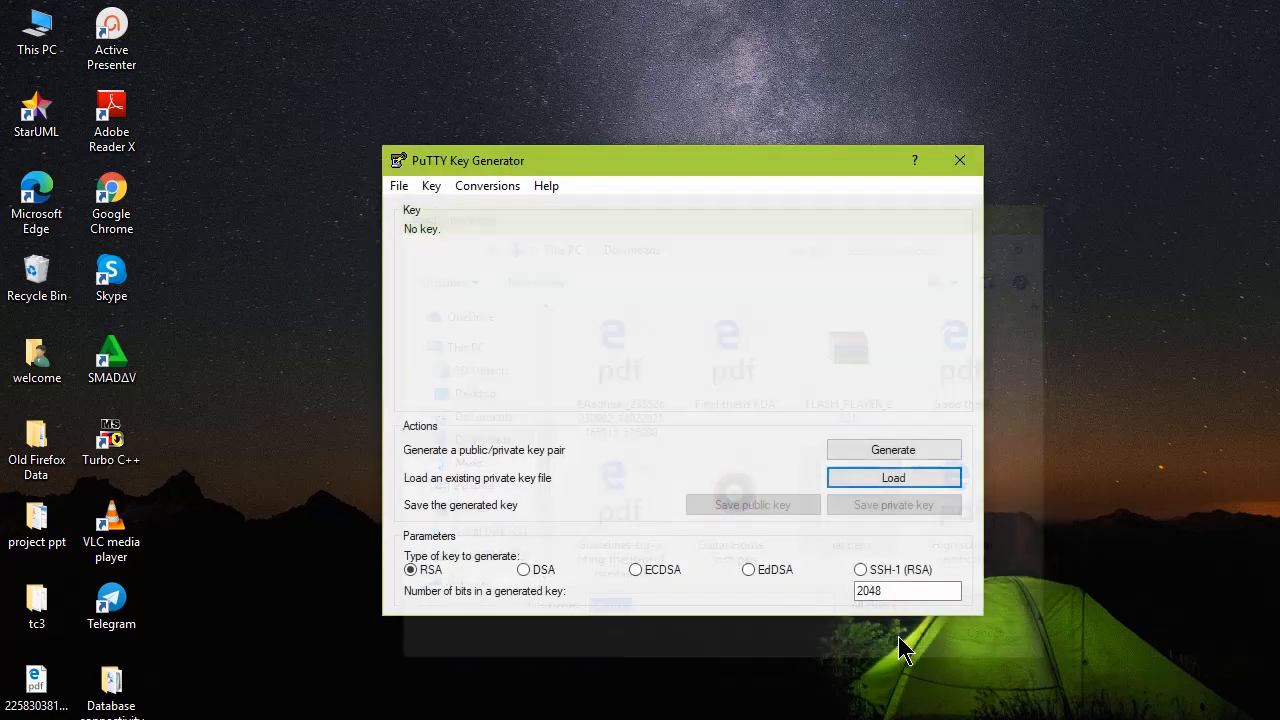
{"action": "left_click", "coordinate": [810, 464]}
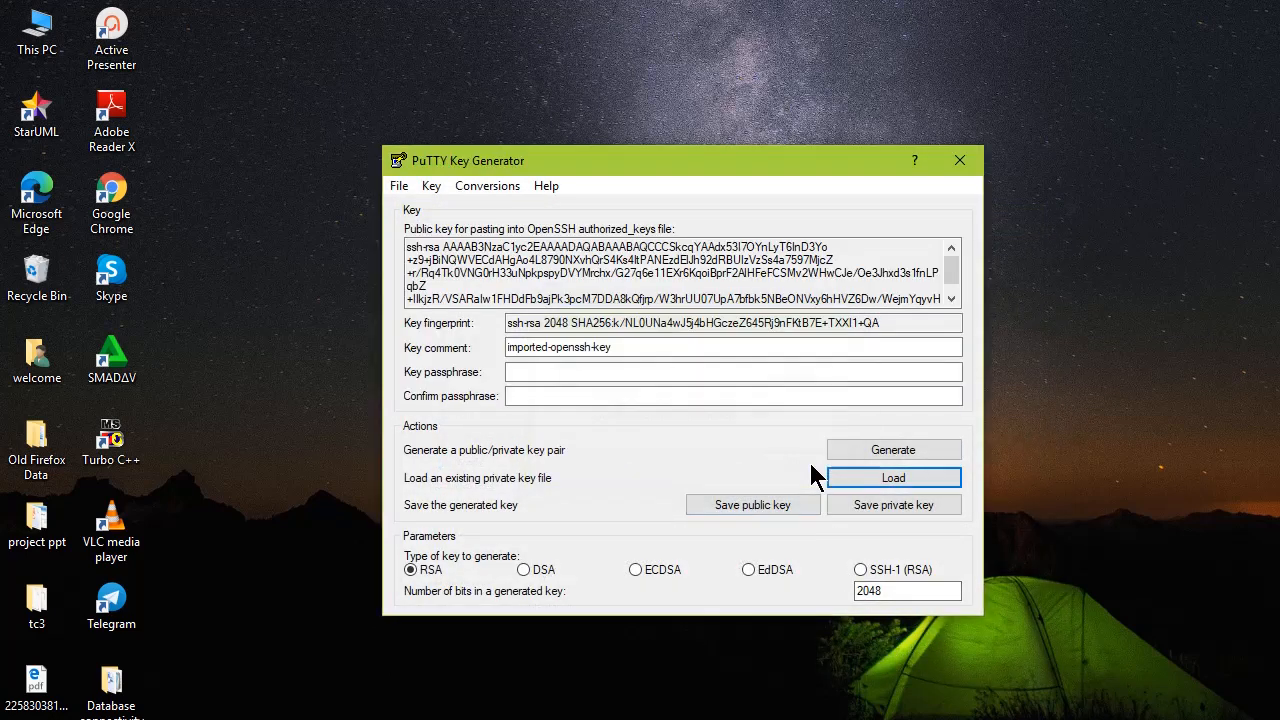
Step: Save the private key without a passphrase as hat1 in Downloads, in PuTTY Private Key (*.ppk) format
{"action": "left_click", "coordinate": [876, 508]}
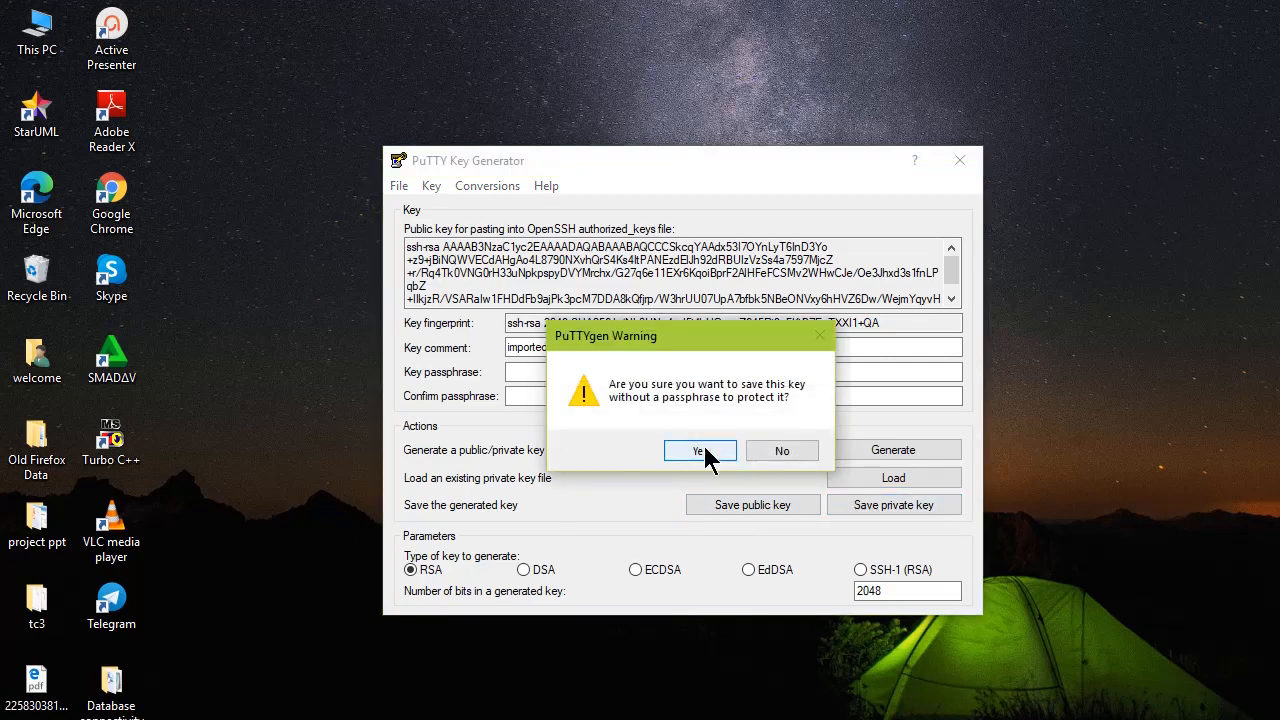
{"action": "left_click", "coordinate": [700, 451]}
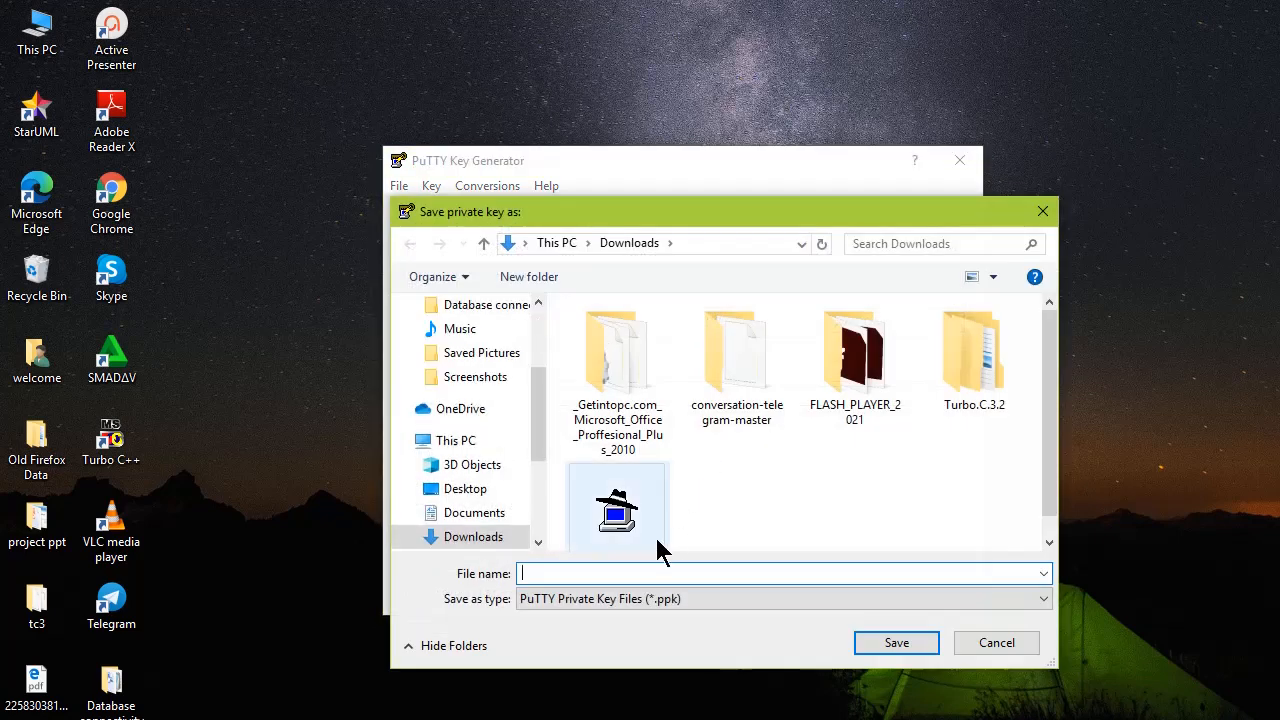
{"action": "type", "text": "hat1"}
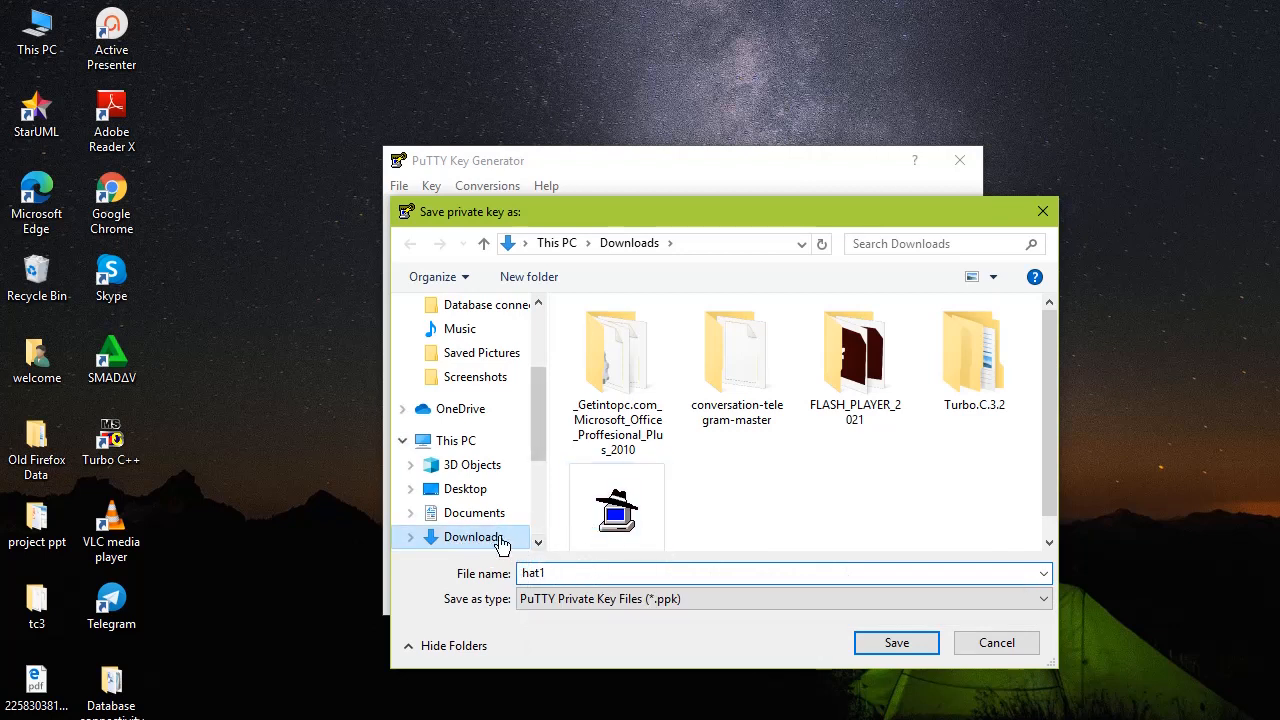
{"action": "left_click", "coordinate": [909, 644]}
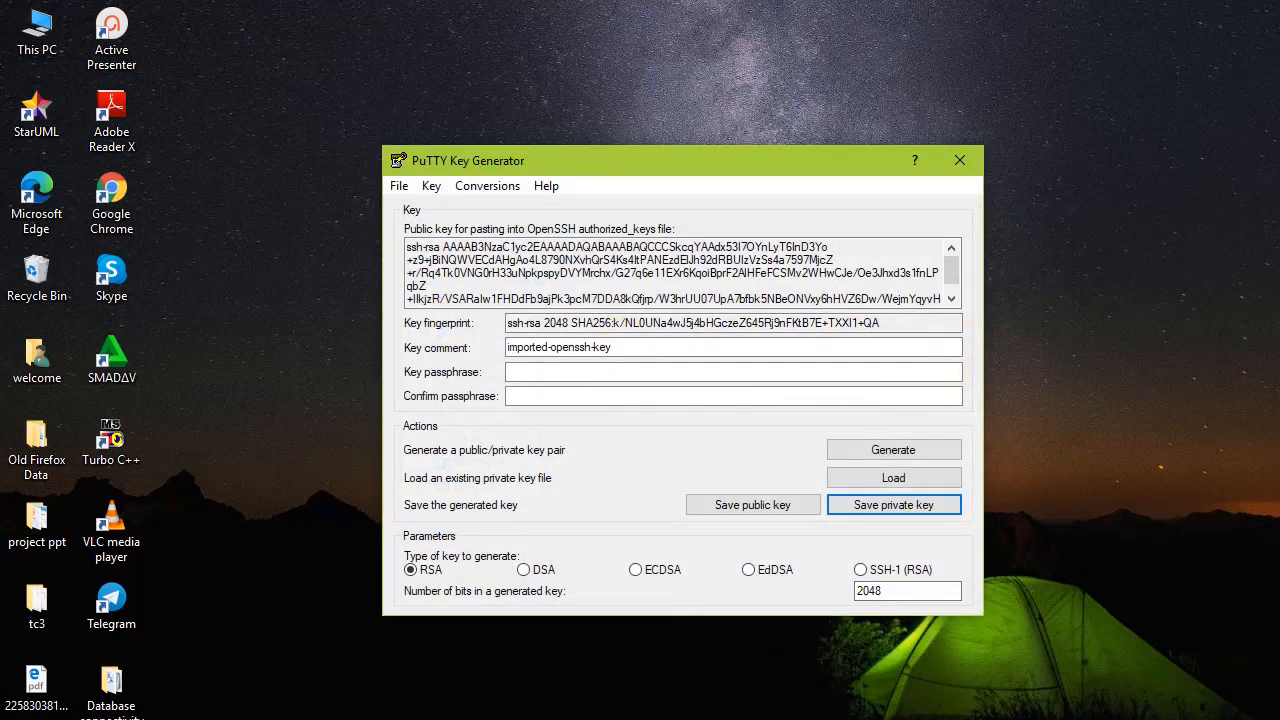
Step: Search Windows for putty and open the PuTTY application
{"action": "key", "text": "super"}
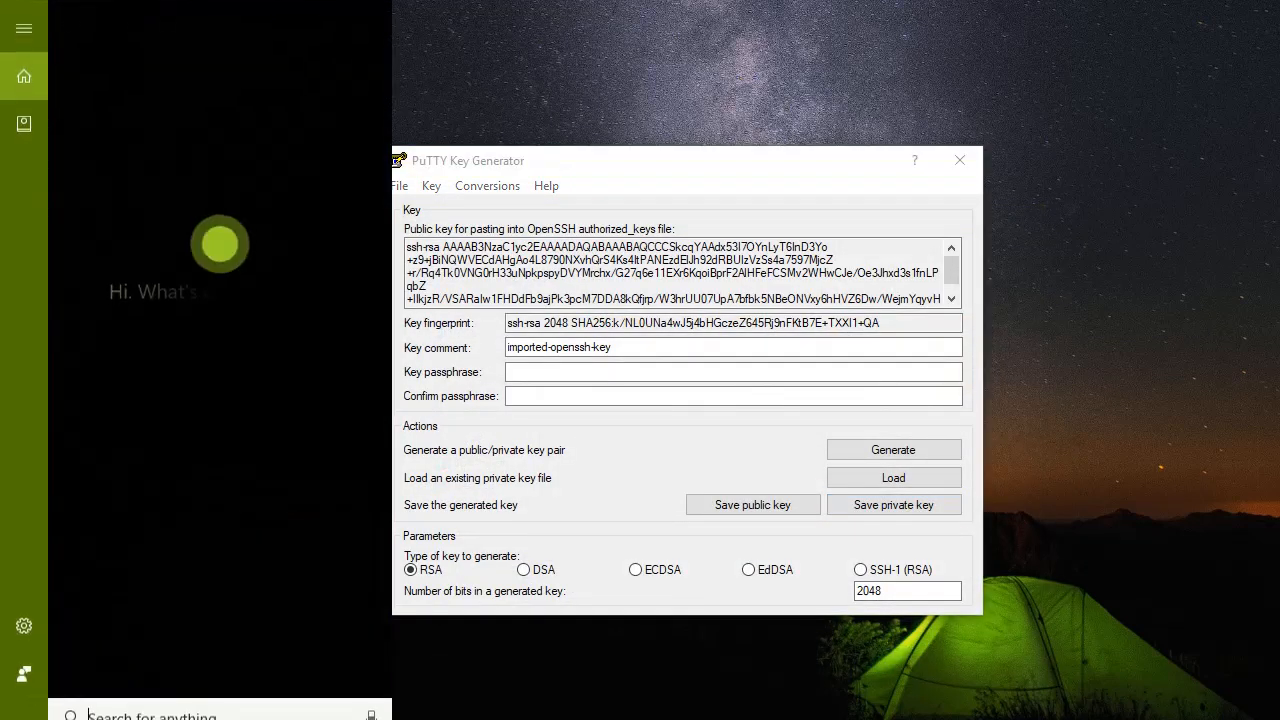
{"action": "type", "text": "putty"}
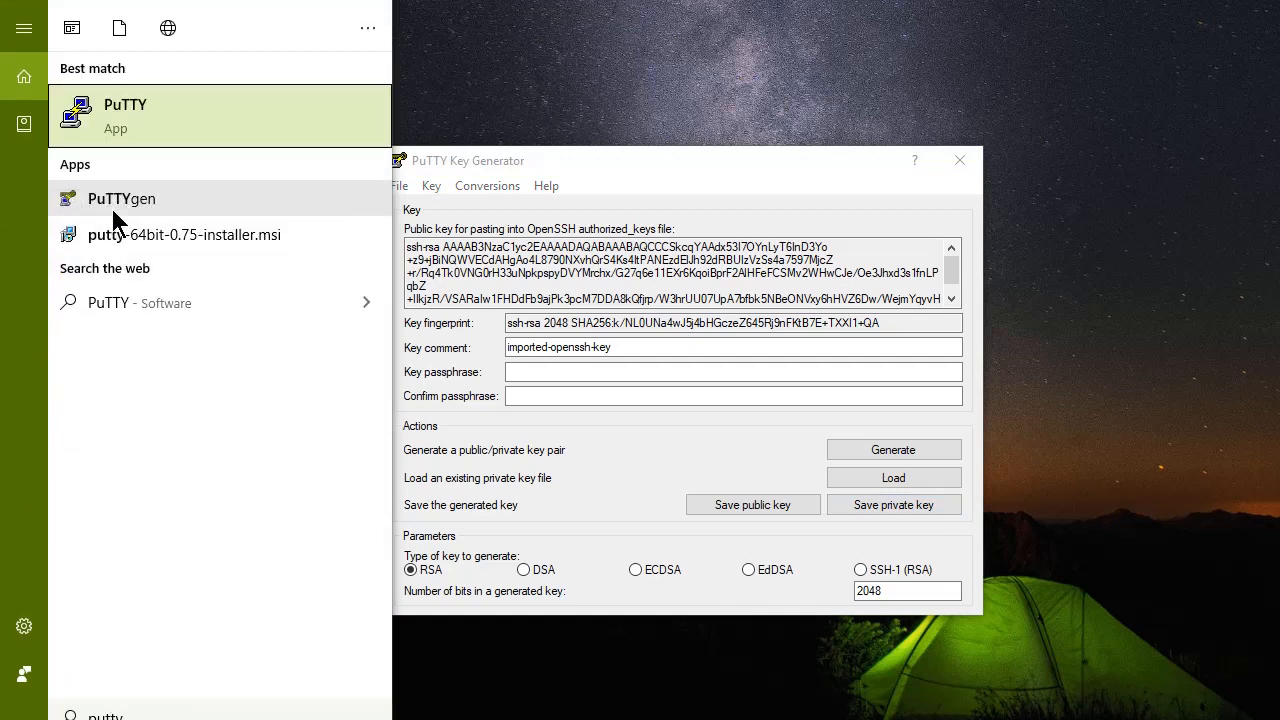
{"action": "left_click", "coordinate": [113, 138]}
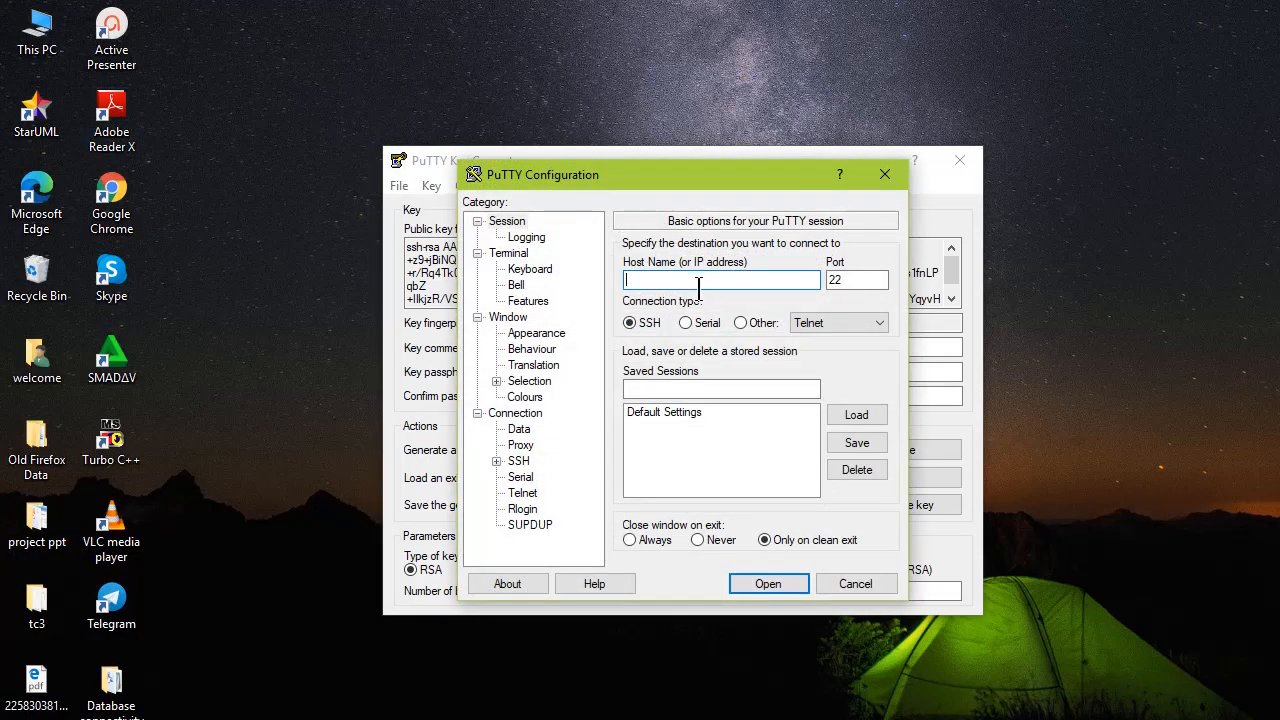
Step: Copy the running instance's public IPv4 address from the EC2 console and enter 3.108.63.161 as the PuTTY host name
{"action": "left_click", "coordinate": [400, 719]}
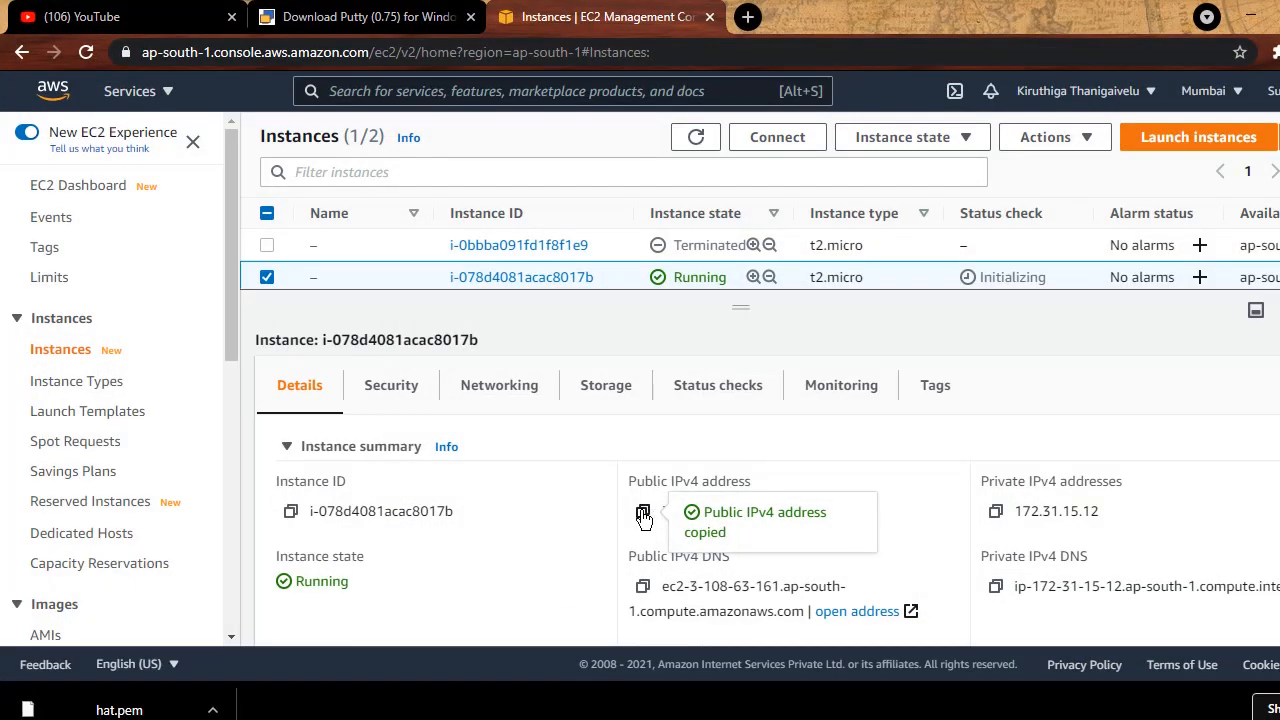
{"action": "left_click", "coordinate": [1250, 16]}
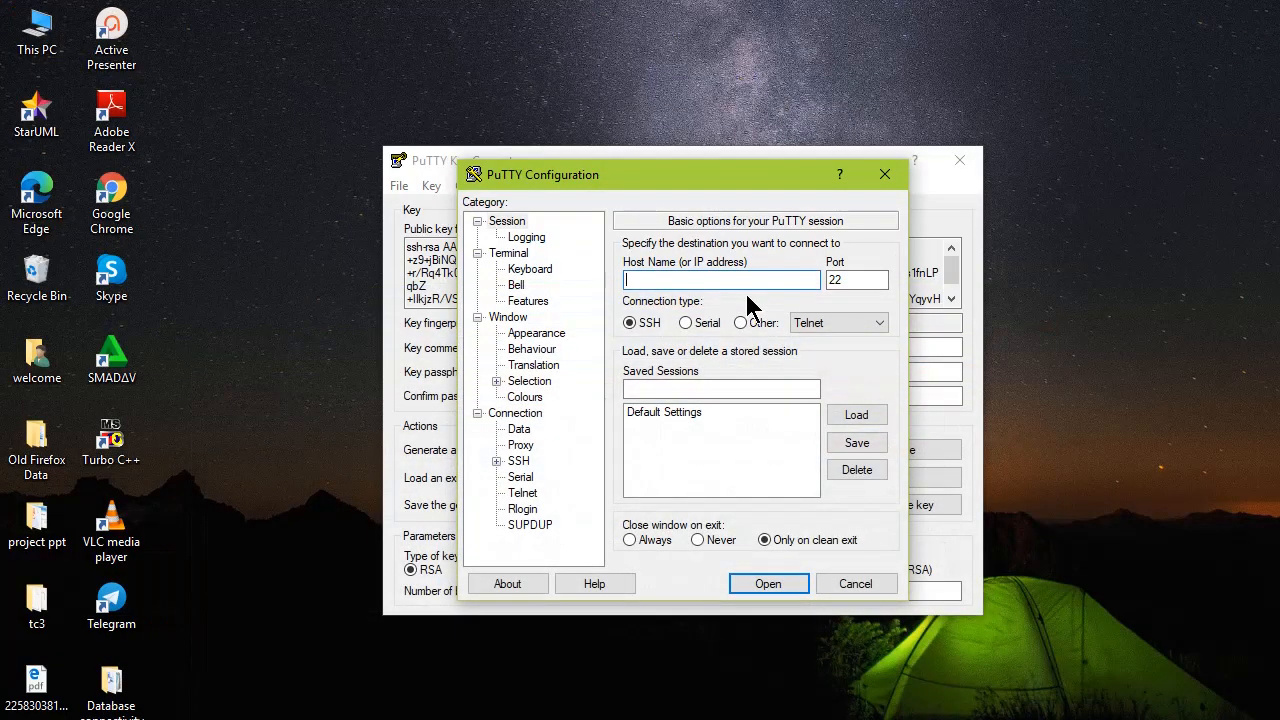
{"action": "type", "text": "3.108.63.161"}
Step: Set hat1.ppk from Downloads as the private key file in the SSH authentication settings
{"action": "left_click", "coordinate": [496, 461]}
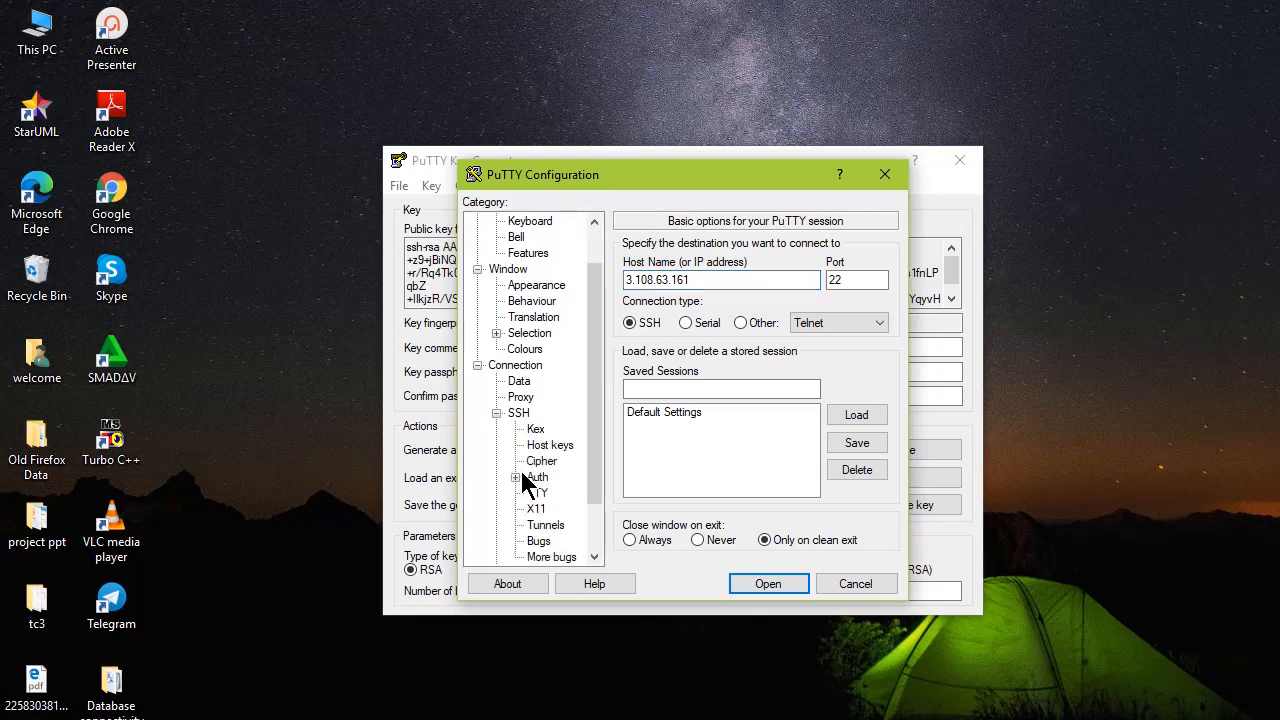
{"action": "scroll", "coordinate": [523, 478], "scroll_direction": "down", "scroll_amount": 1}
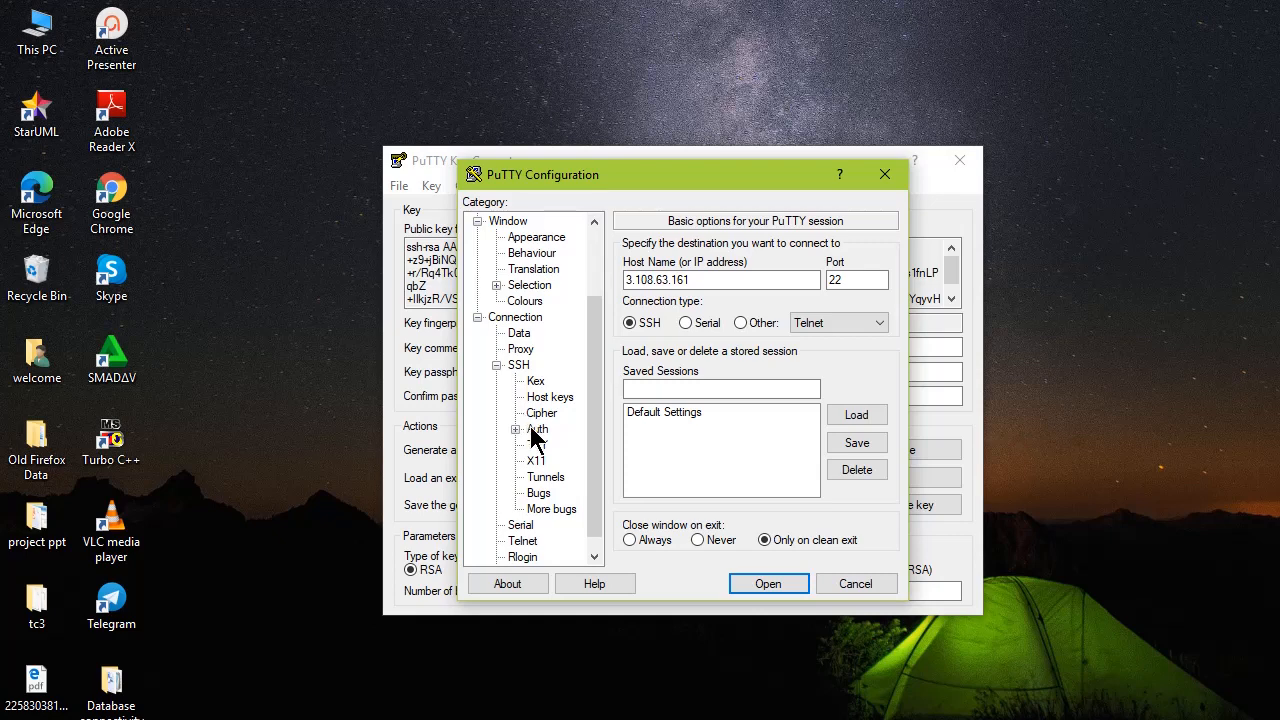
{"action": "left_click", "coordinate": [516, 429]}
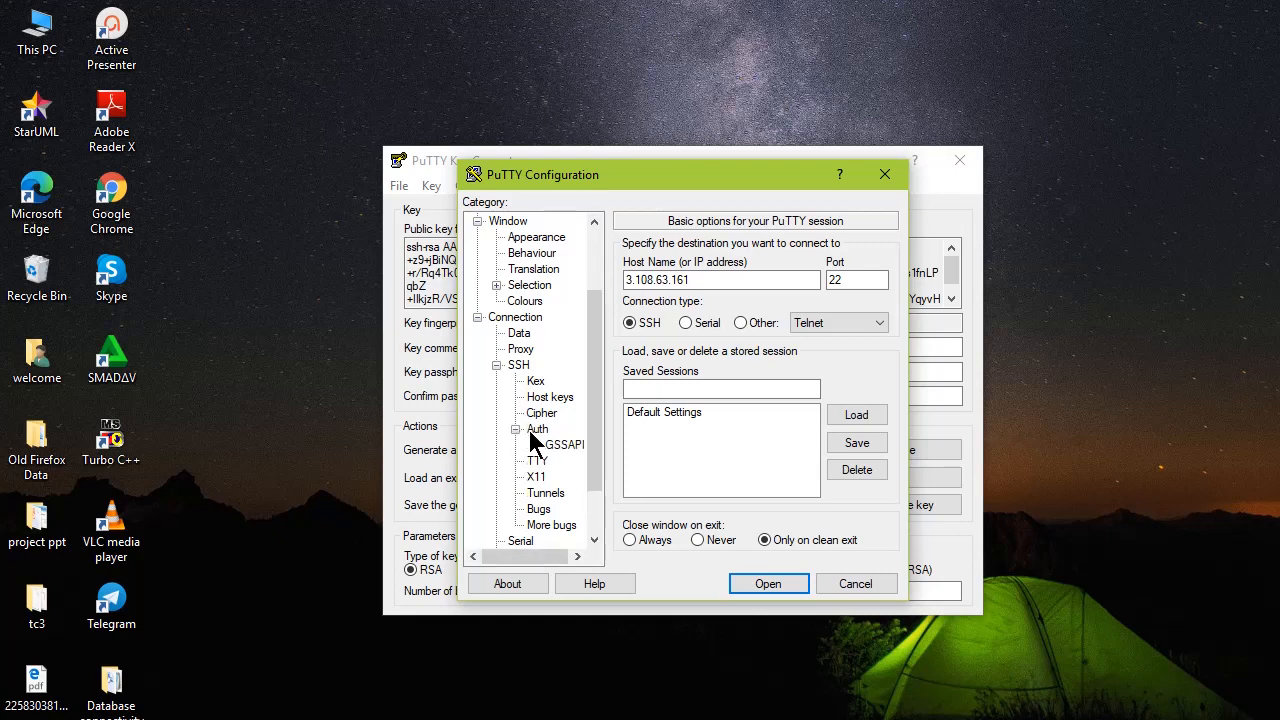
{"action": "left_click", "coordinate": [538, 429]}
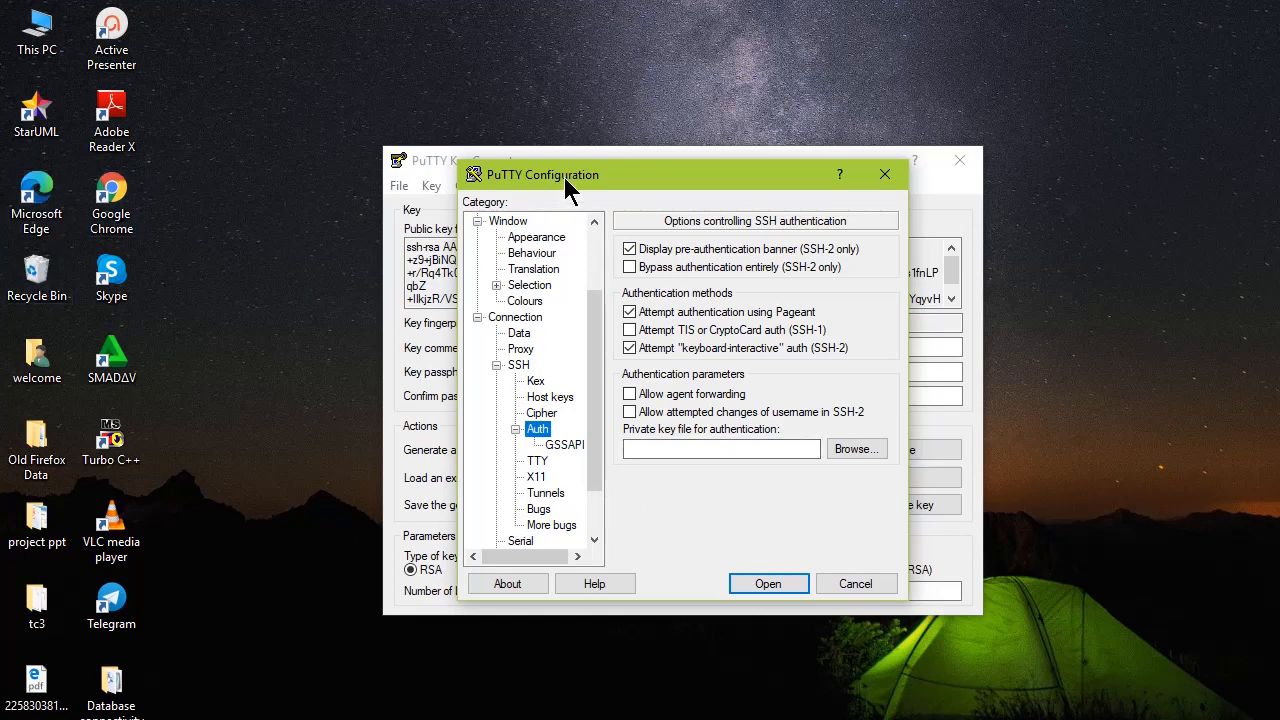
{"action": "left_click_drag", "start_coordinate": [564, 177], "coordinate": [372, 95]}
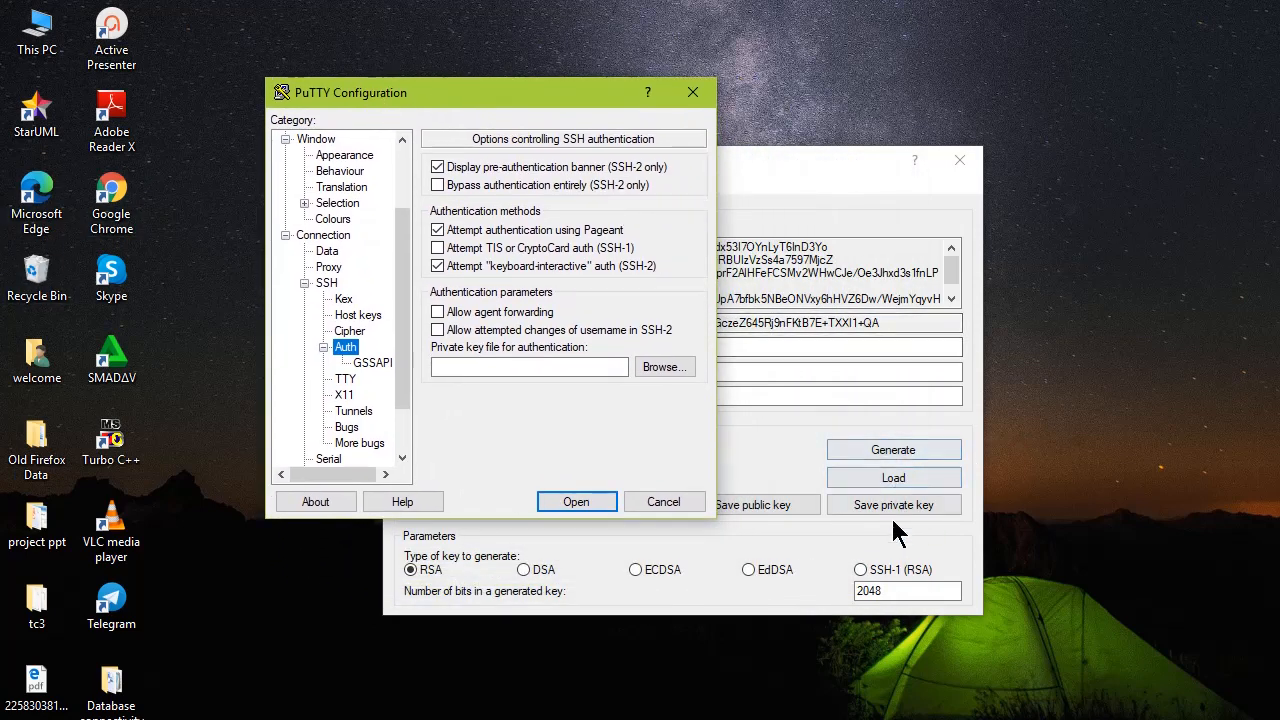
{"action": "left_click", "coordinate": [663, 366]}
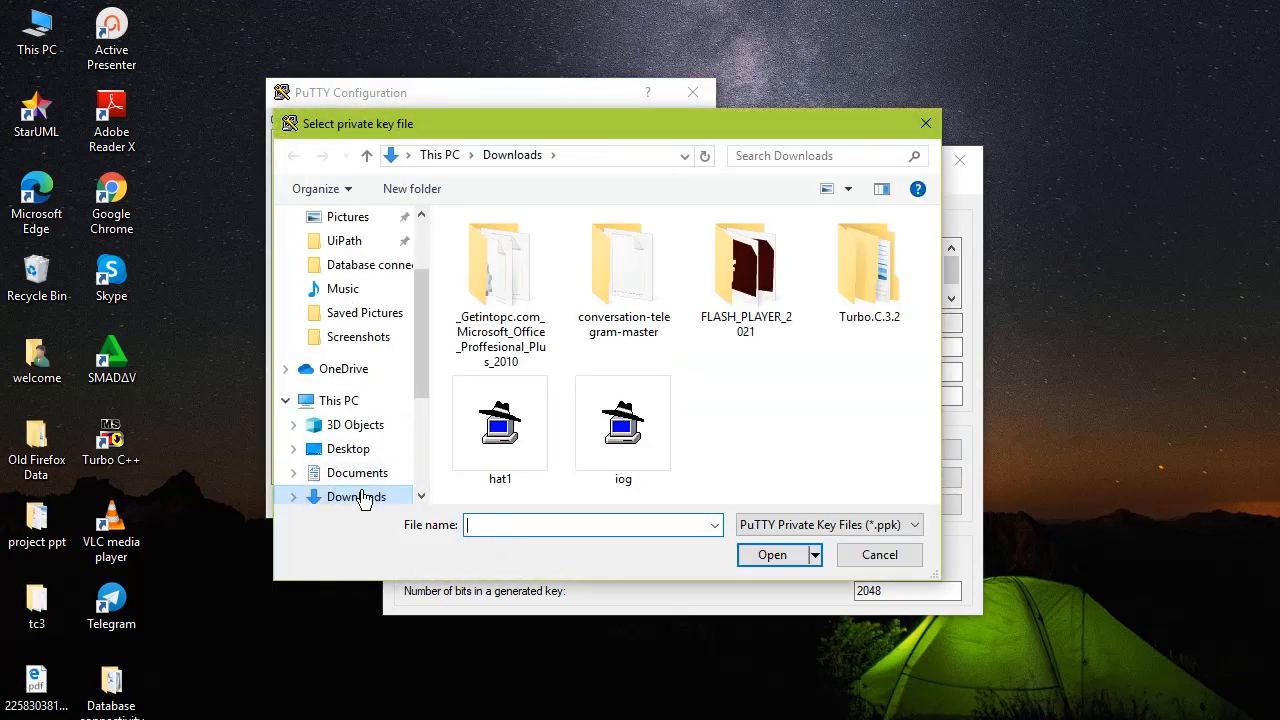
{"action": "left_click", "coordinate": [537, 470]}
{"action": "left_click", "coordinate": [792, 551]}
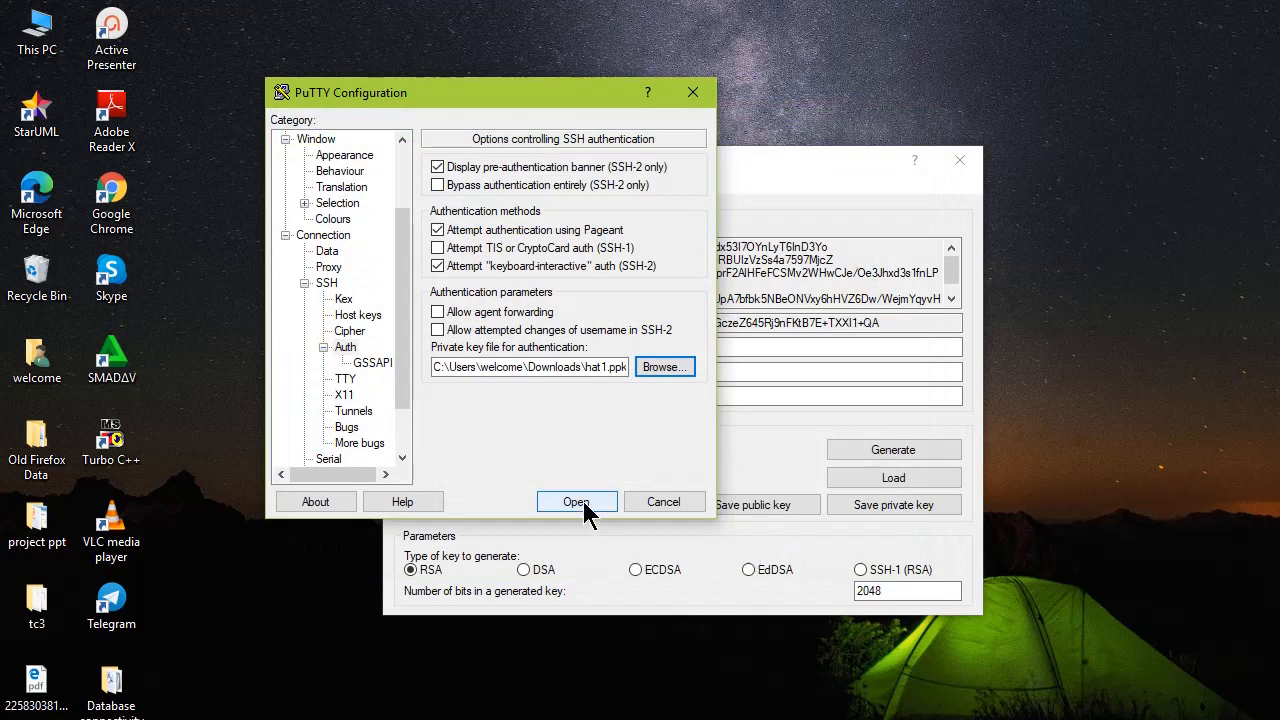
Step: Open the SSH session, accept the server's host key and log in as ec2-user
{"action": "left_click", "coordinate": [585, 504]}
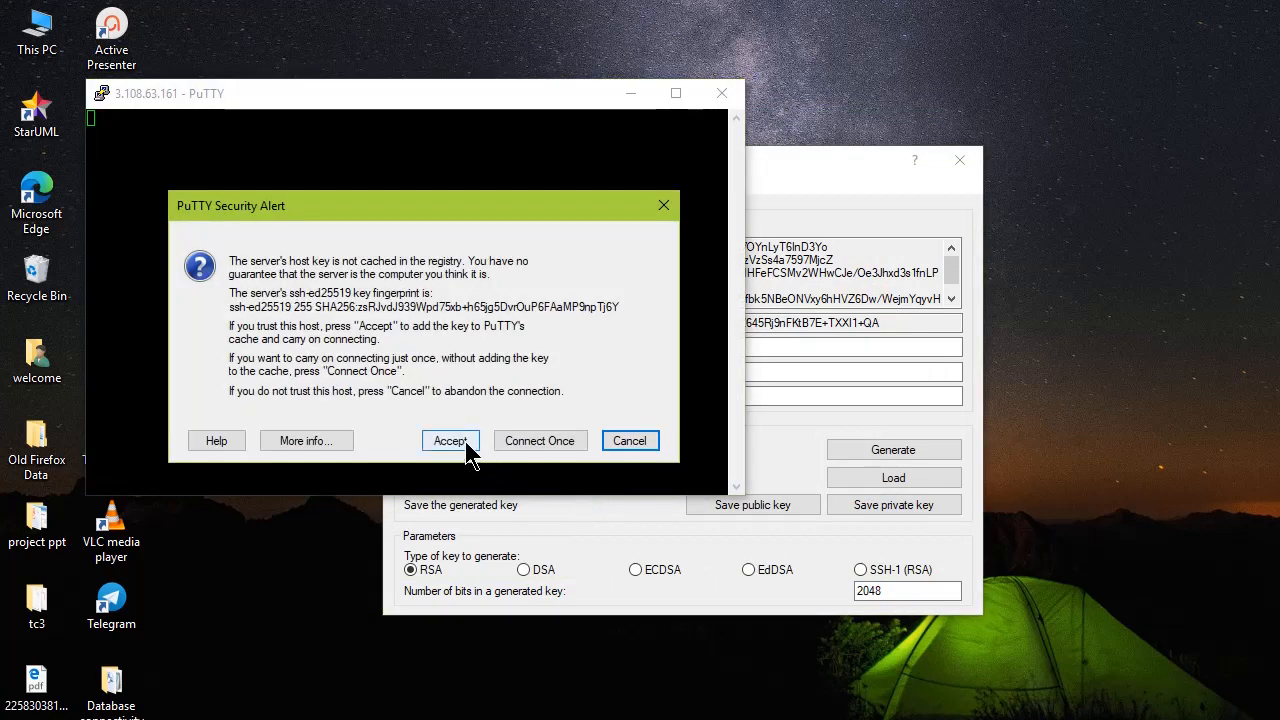
{"action": "left_click", "coordinate": [450, 441]}
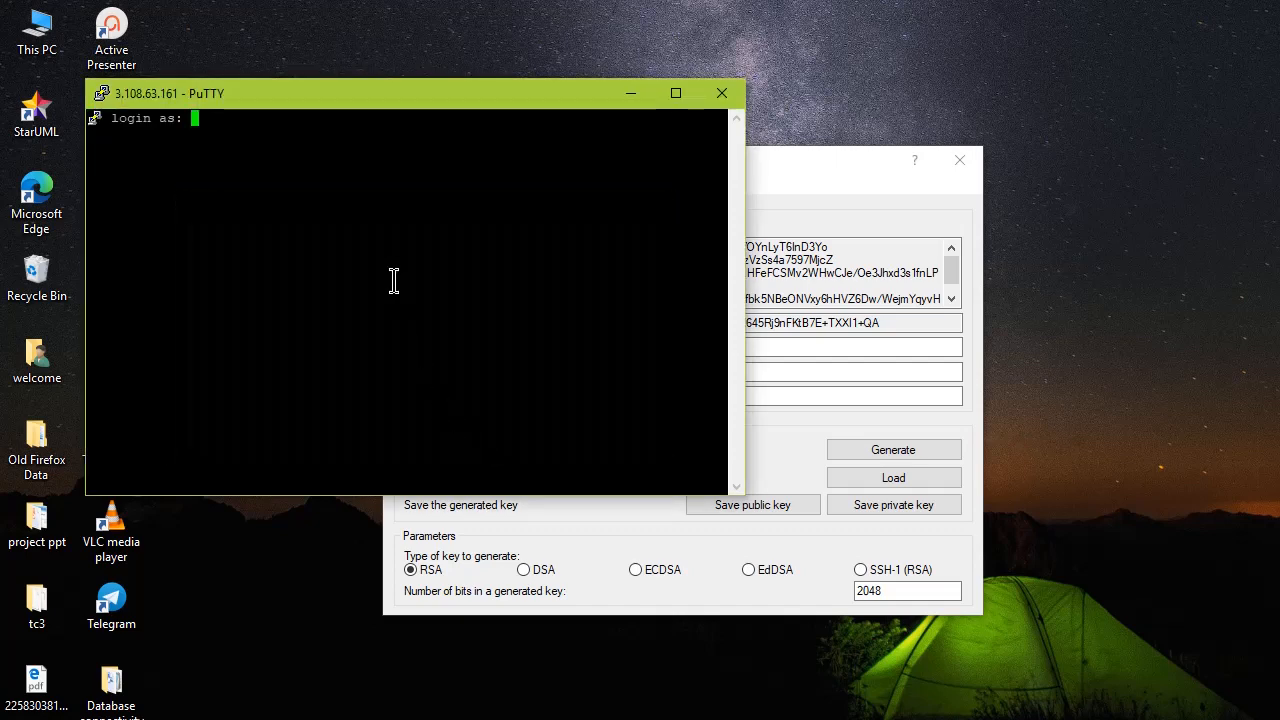
{"action": "type", "text": "ec2-user"}
{"action": "key", "text": "Return"}
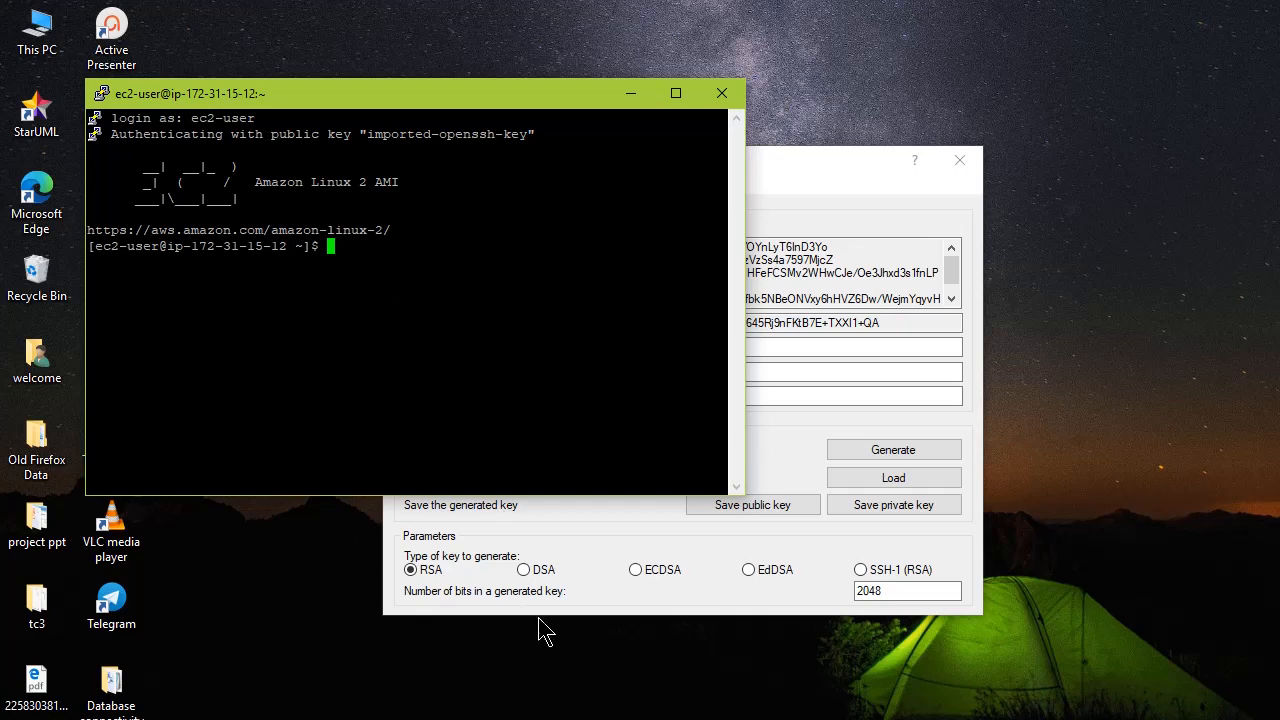
Step: Minimize the connected terminal session and close PuTTY Key Generator
{"action": "left_click", "coordinate": [672, 706]}
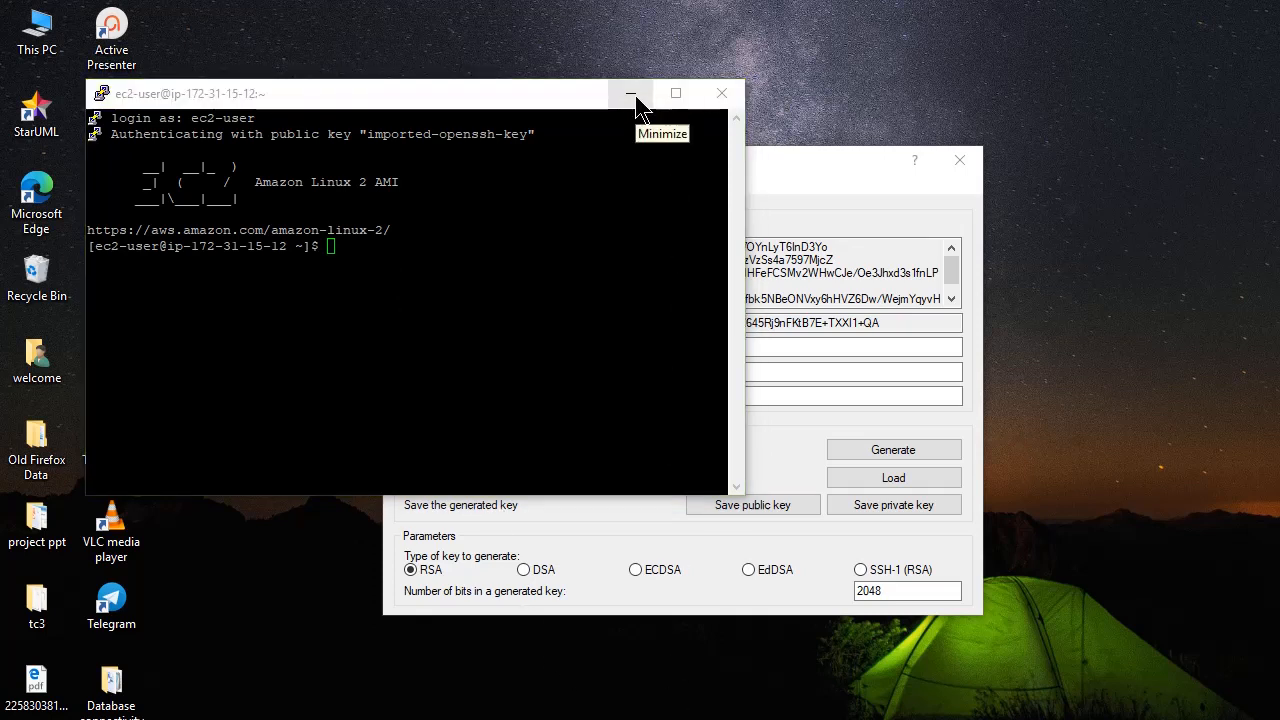
{"action": "left_click", "coordinate": [634, 100]}
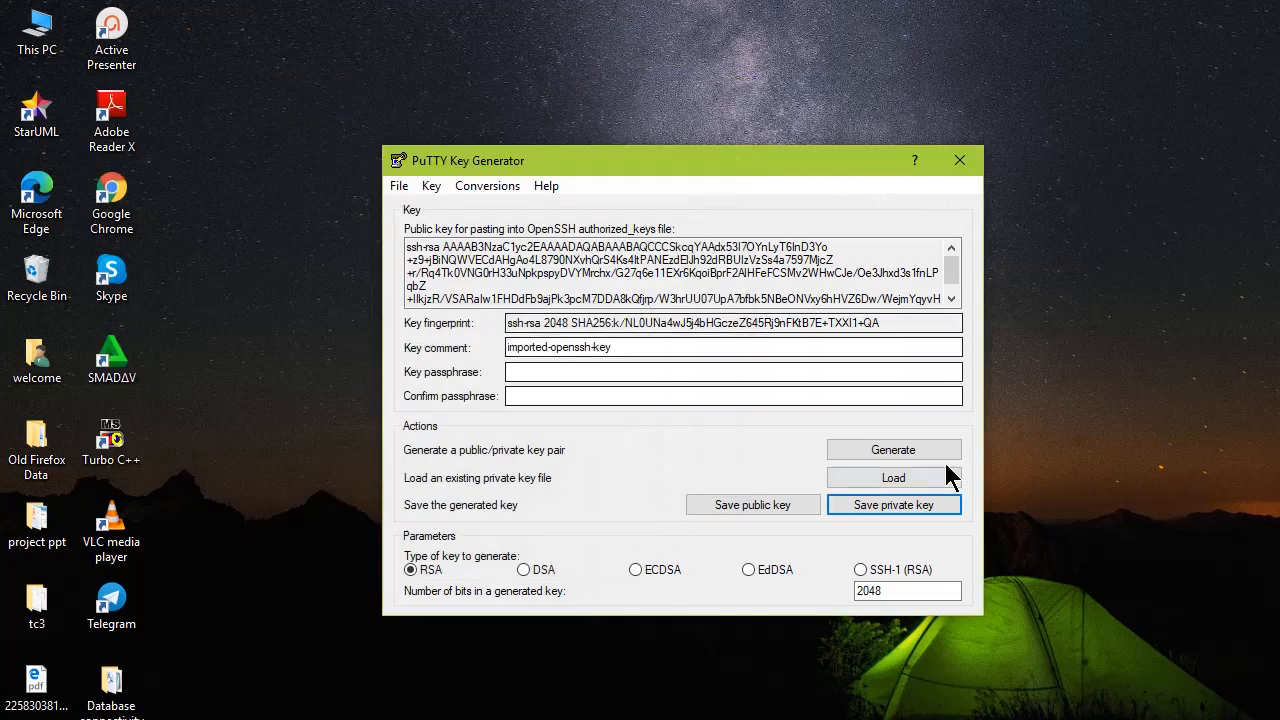
{"action": "left_click", "coordinate": [959, 161]}
{"action": "left_click", "coordinate": [910, 719]}
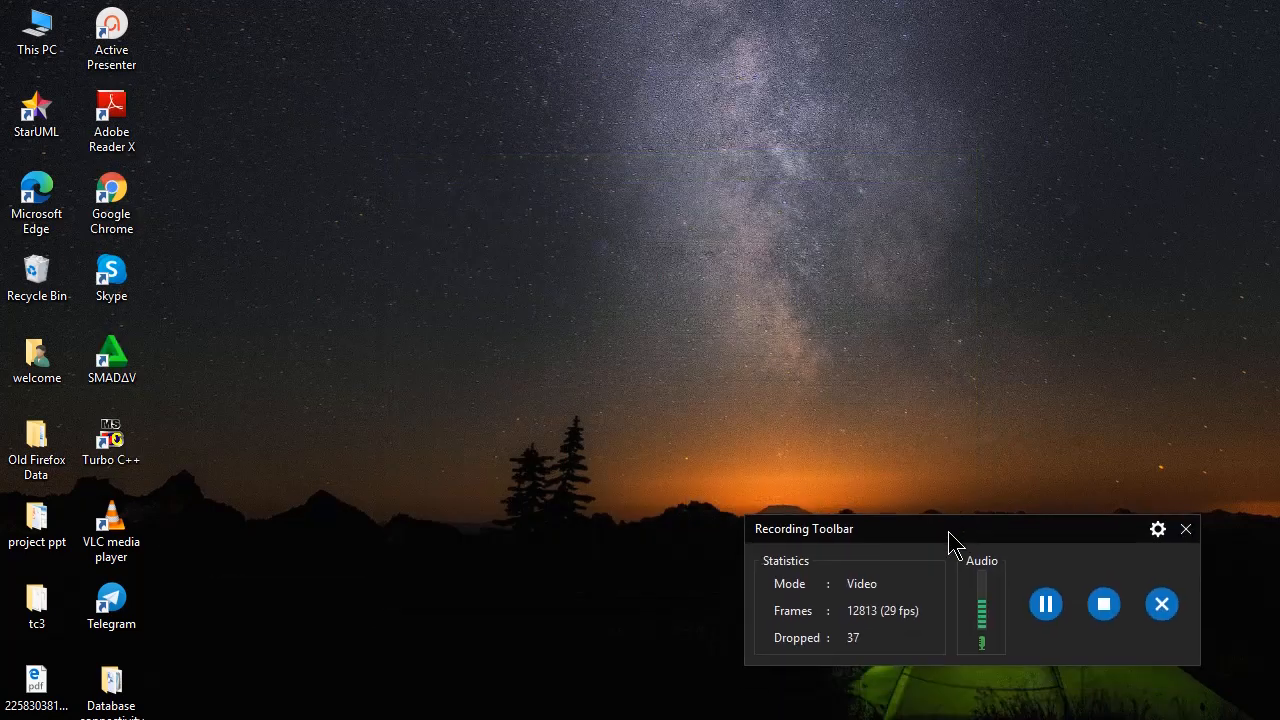